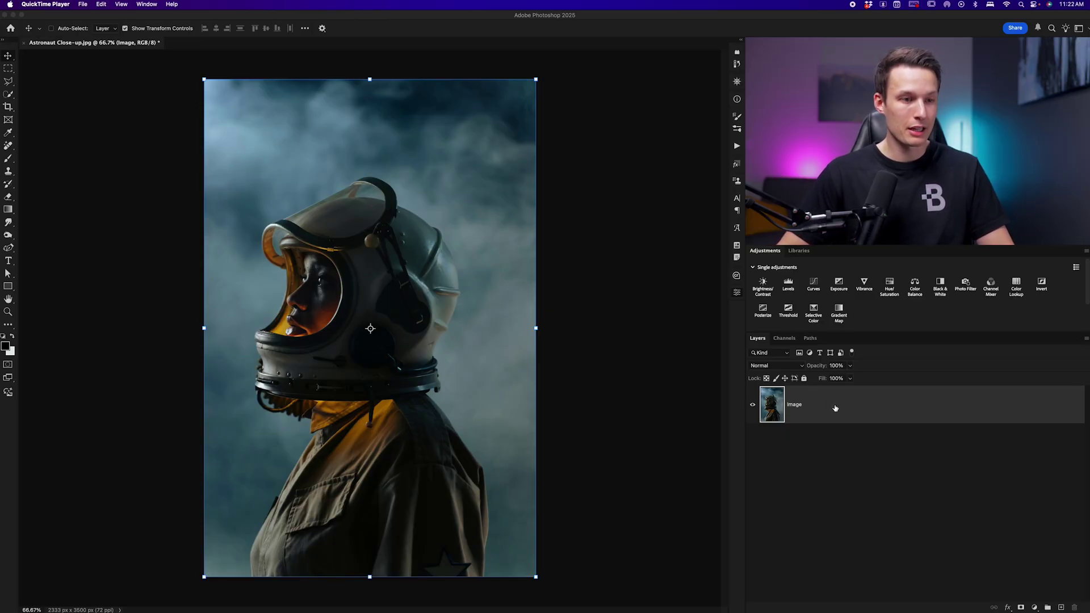
Scale the astronaut photo up to about 2705 by 4059 px, past the canvas edges.
key(v)
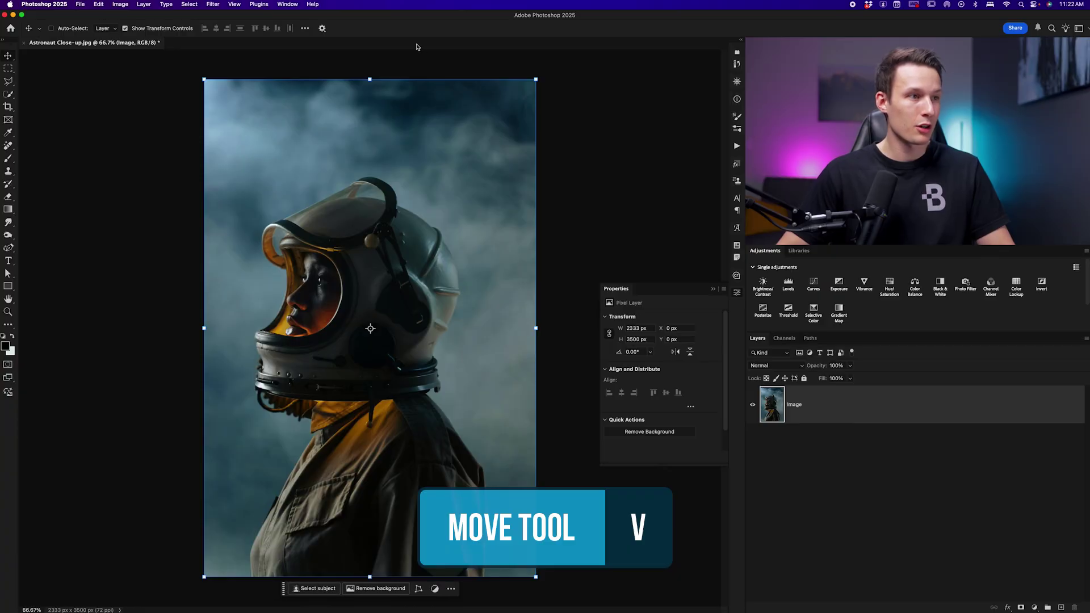
drag(370, 80, 391, 5)
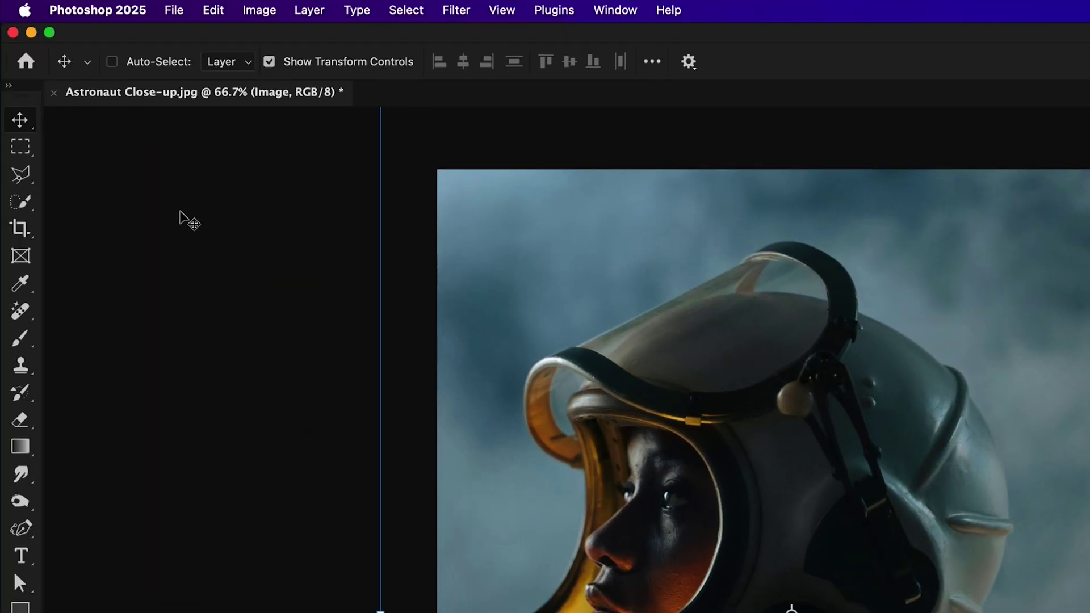
Select the astronaut with Cloud-mode Select Subject and turn the selection into a layer mask.
key(w)
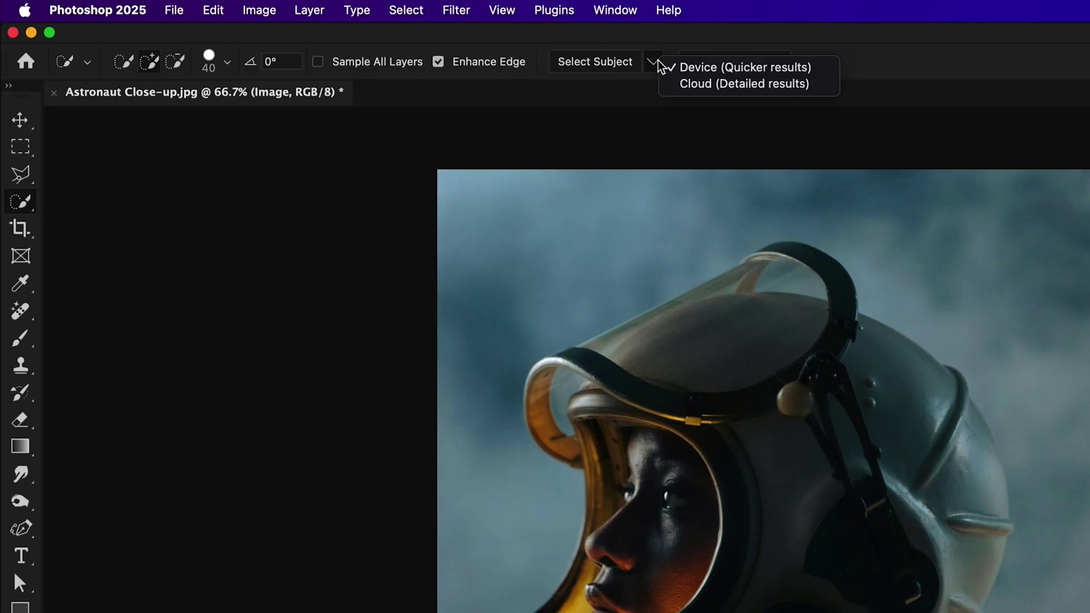
click(698, 86)
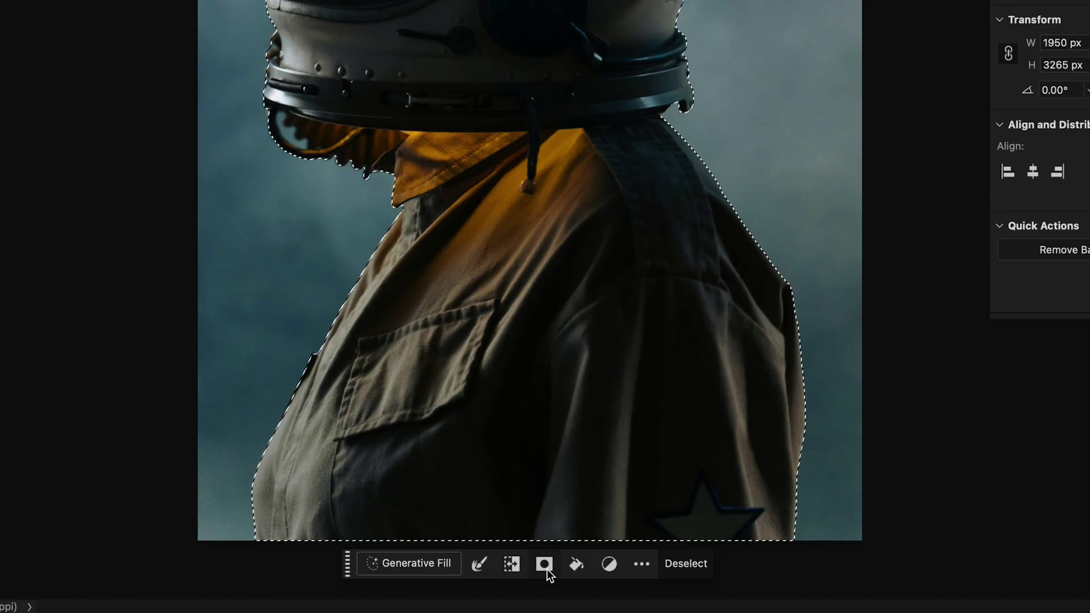
click(376, 588)
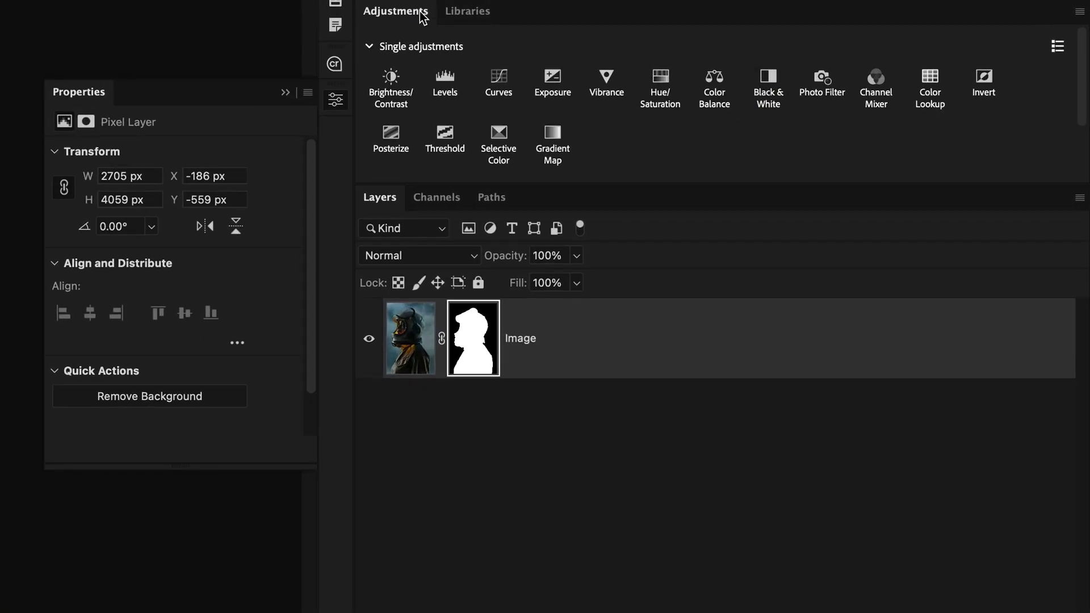
Add a Black & White adjustment with brightened Reds, Yellows and Cyans.
click(767, 81)
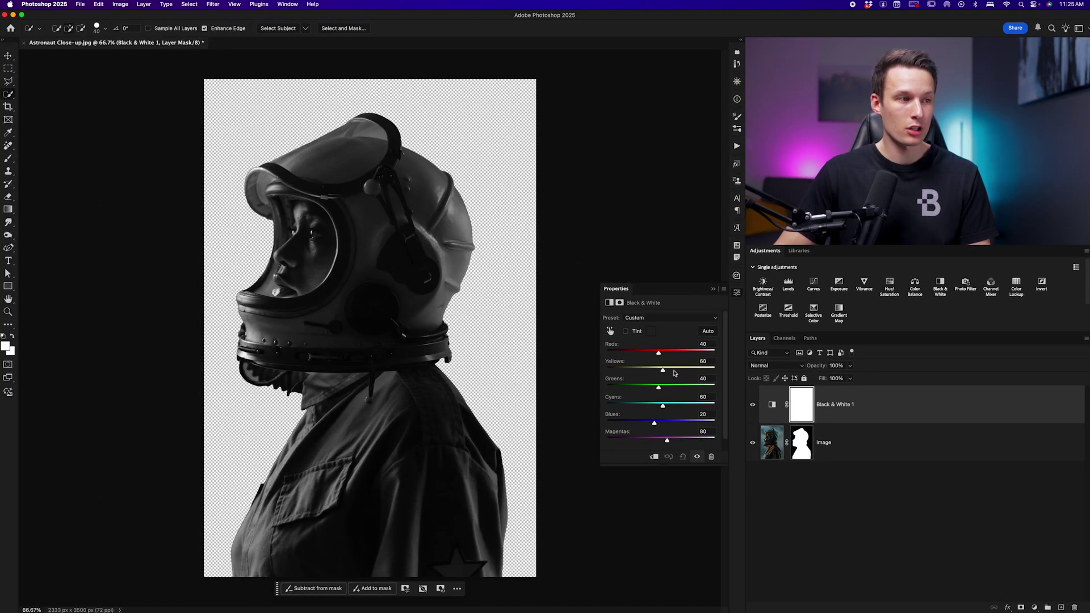
mouse_move(663, 371)
mouse_down()
mouse_move(684, 370)
mouse_move(668, 353)
mouse_up()
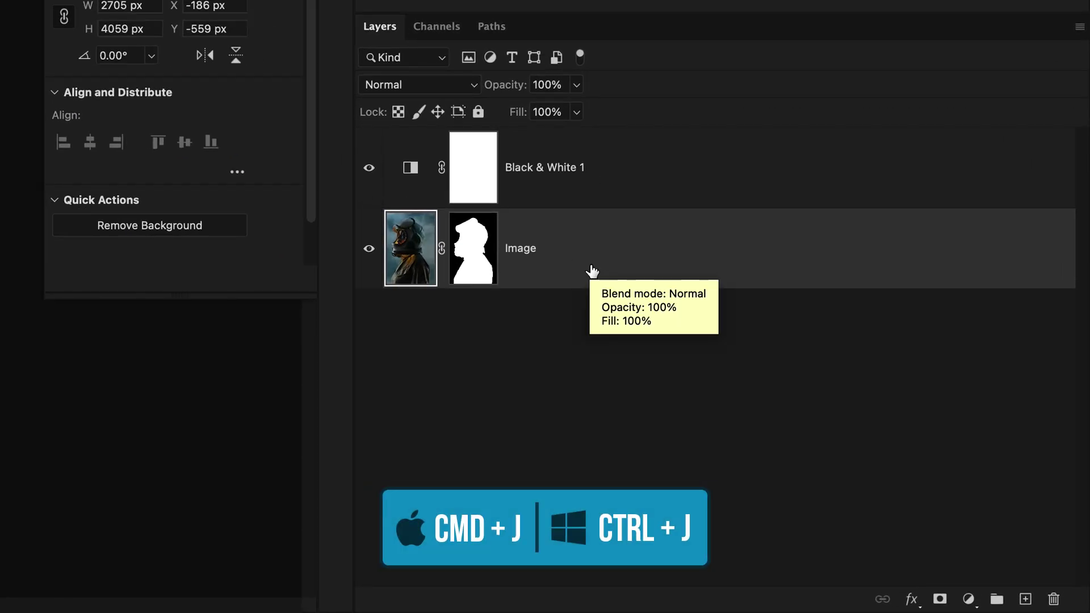
Duplicate the Image layer and apply Surface Blur with radius 18 and threshold 13.
key(ctrl+j)
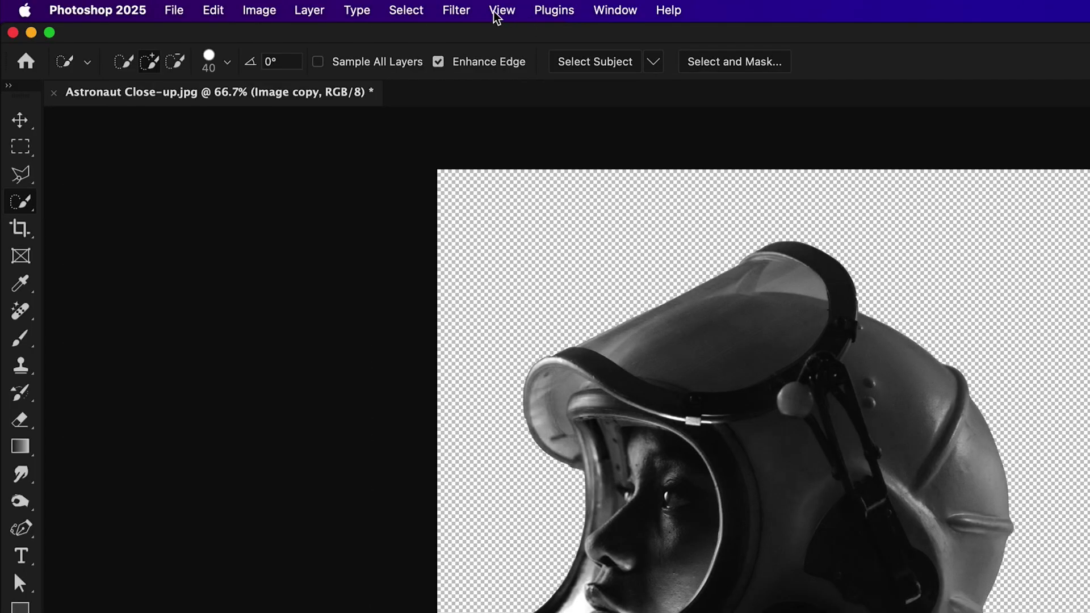
click(456, 11)
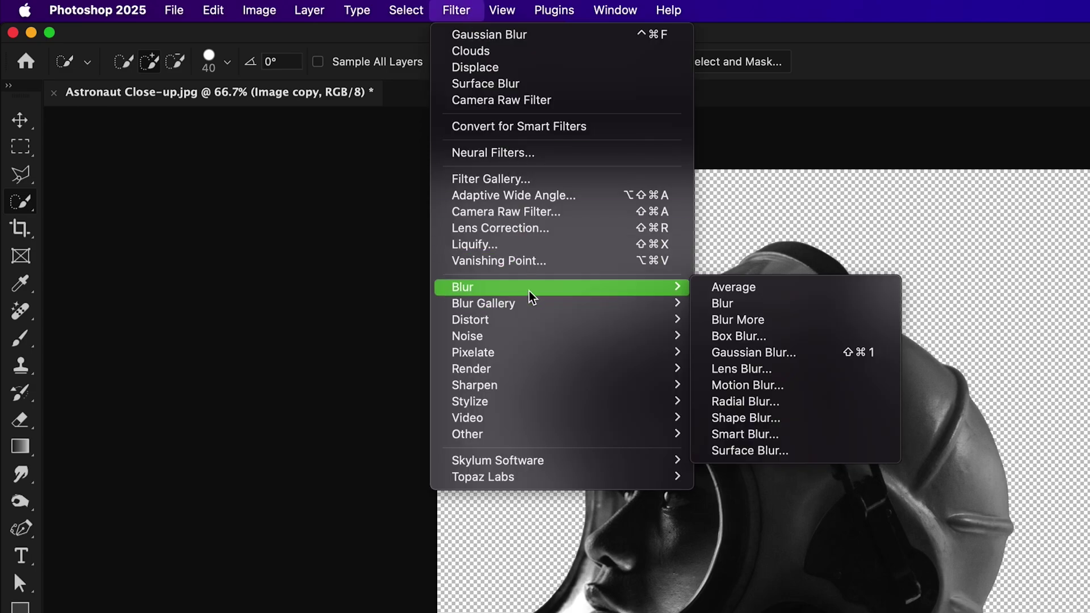
click(811, 457)
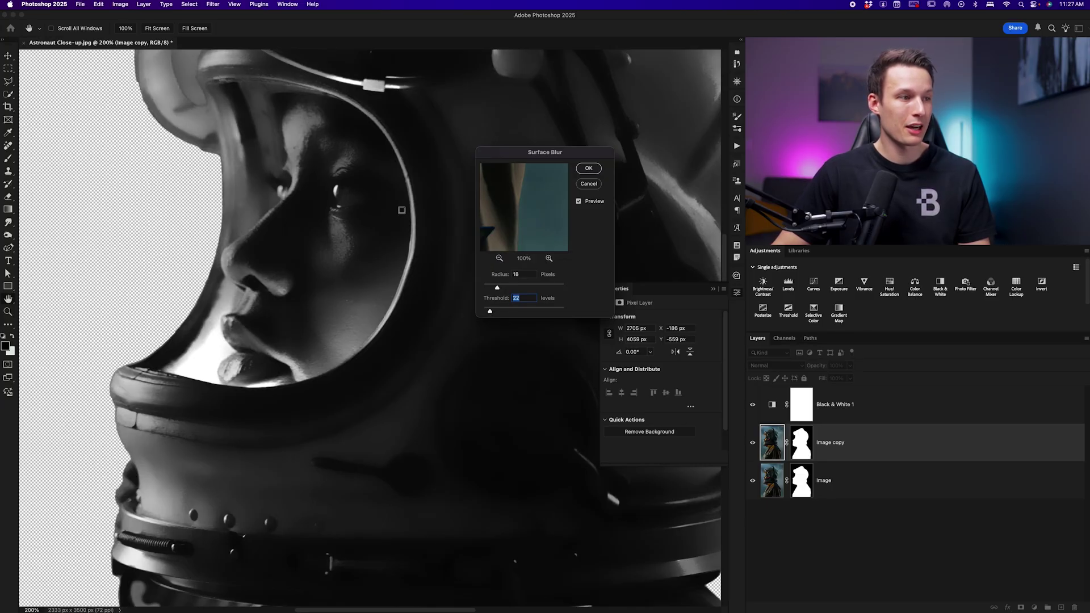
drag(367, 331, 128, 298)
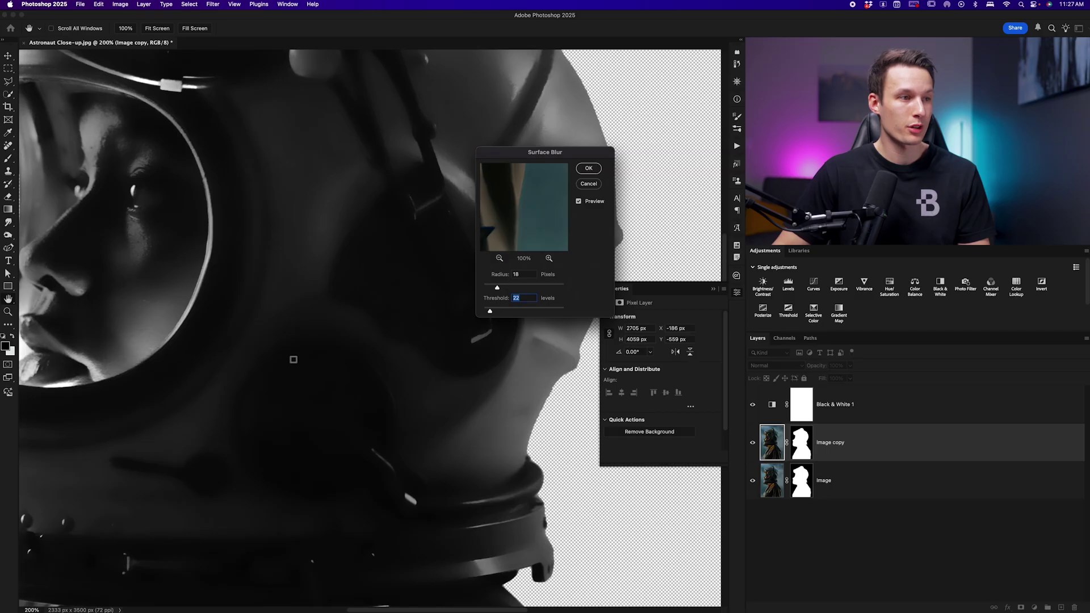
drag(493, 310, 489, 313)
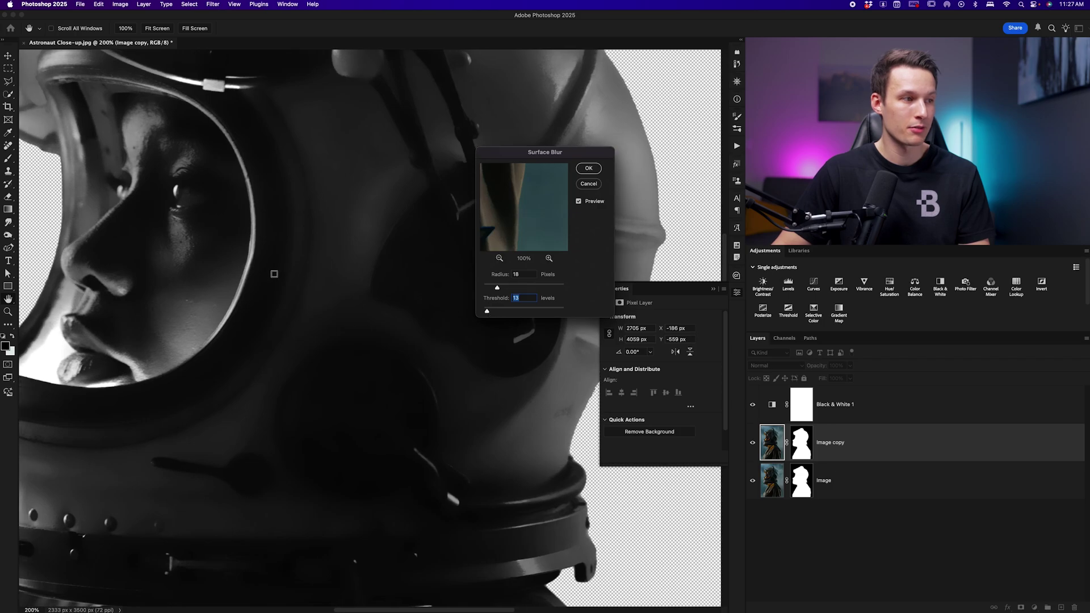
drag(305, 248, 392, 255)
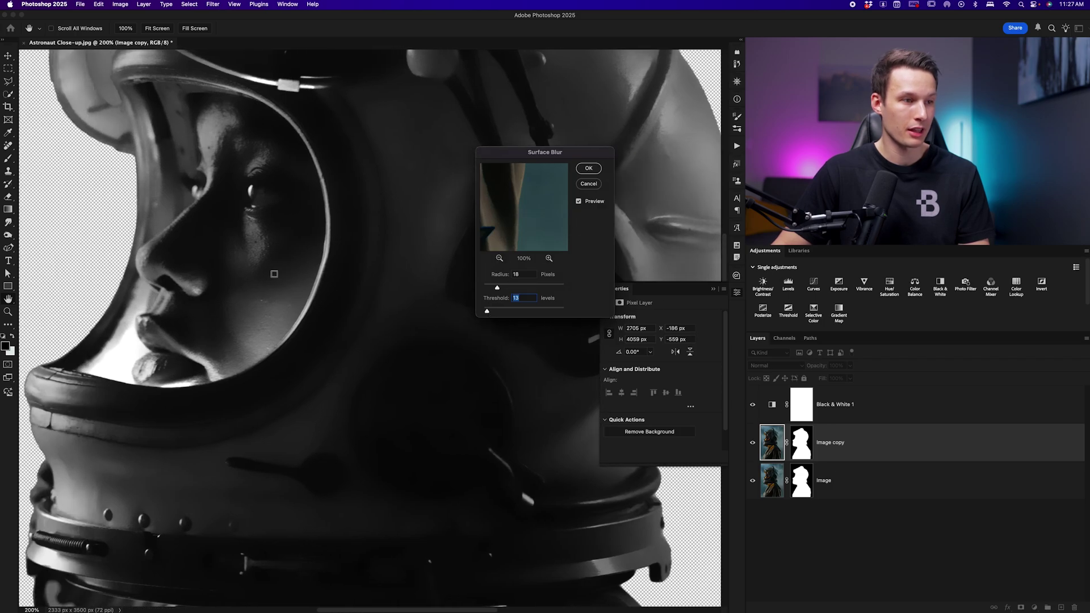
click(590, 168)
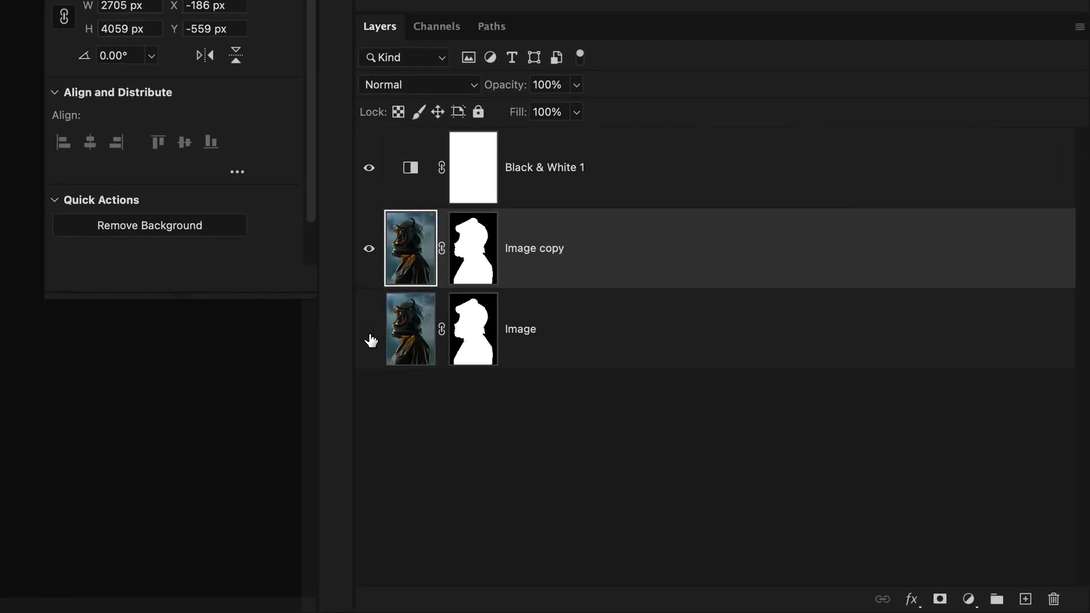
Merge Black & White 1 into Image copy and name the result Displacement.
key(alt+shift+bracketright)
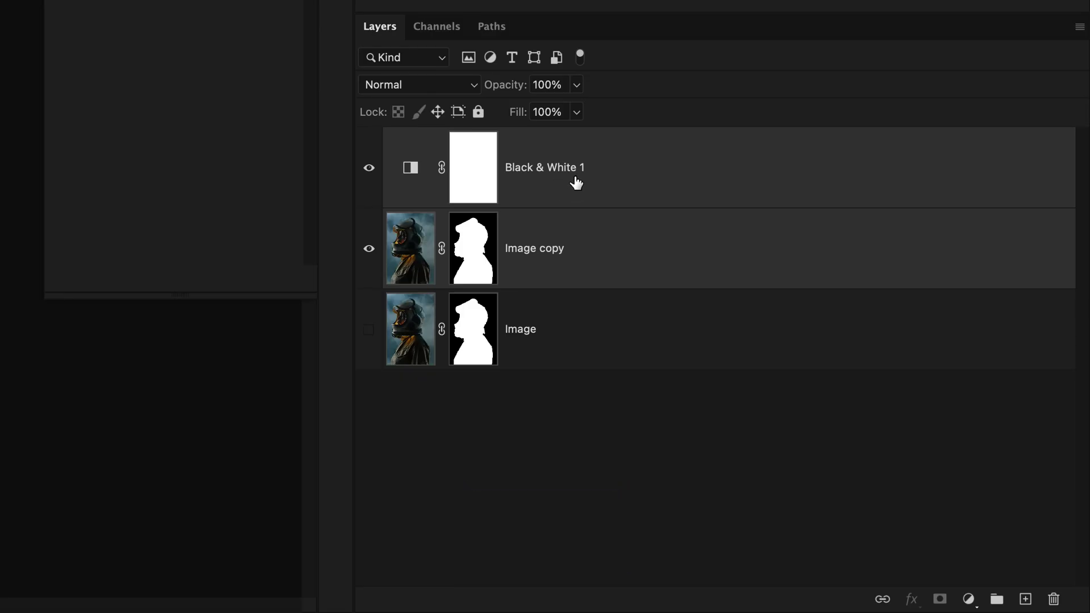
key(ctrl+e)
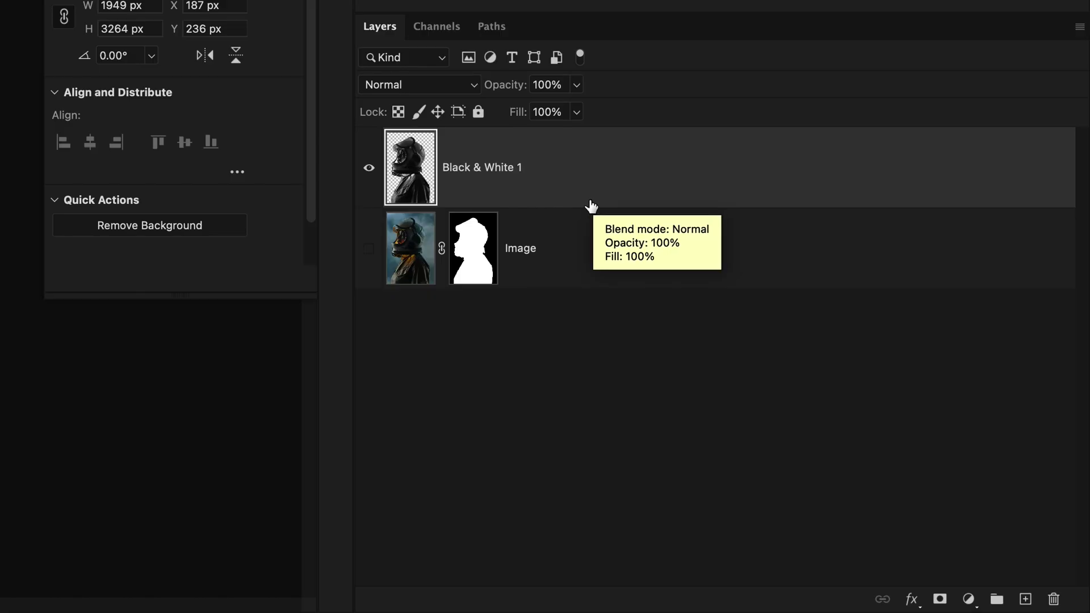
double_click(501, 170)
text(Dis)
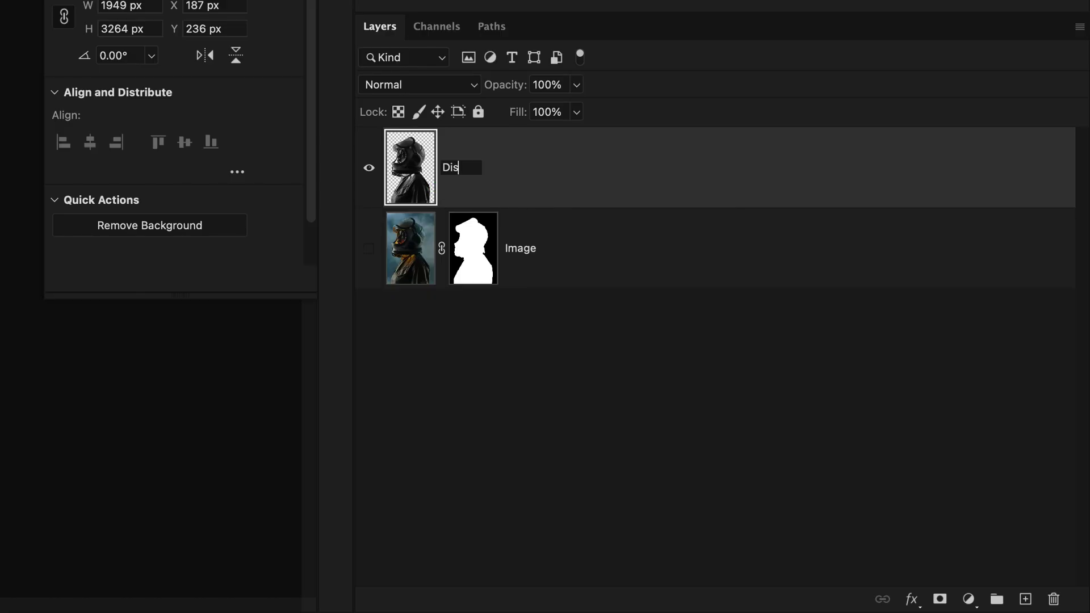
text(placement)
key(Return)
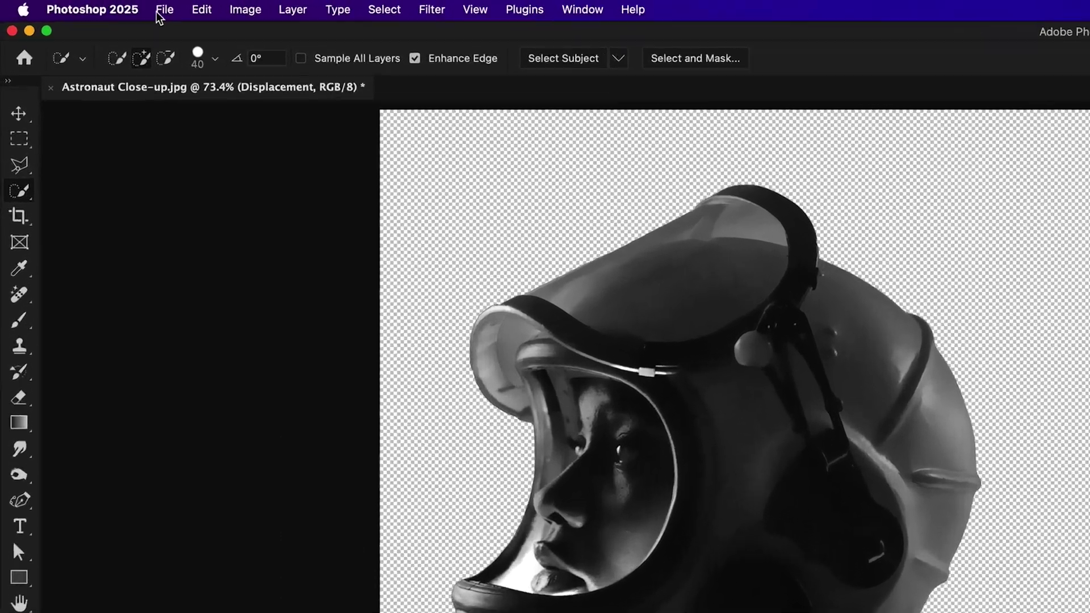
Save a Photoshop-format copy of the document as Displacement Map.psd.
click(174, 11)
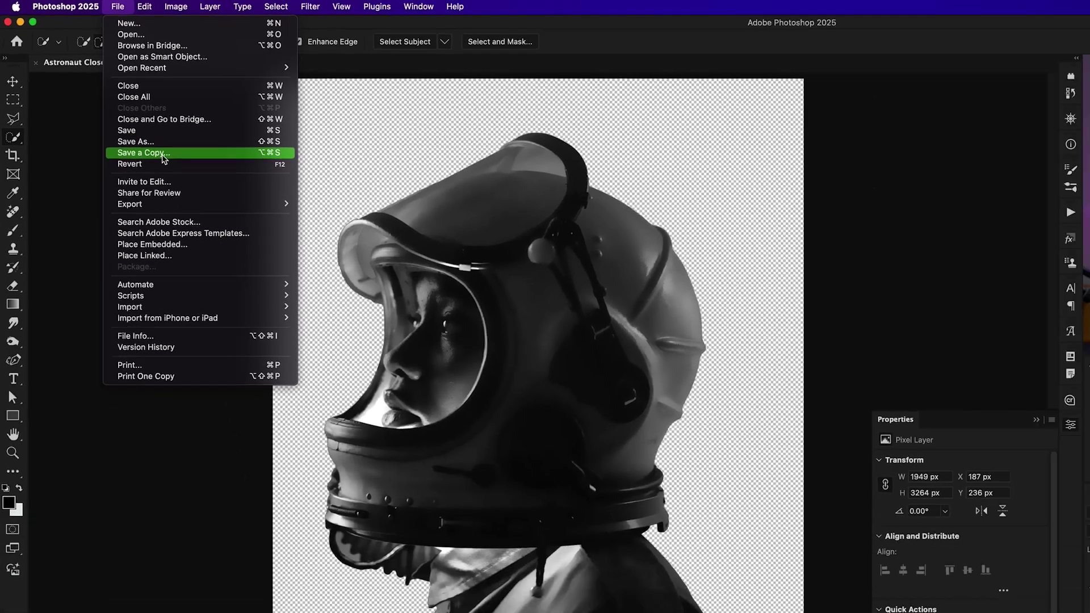
click(209, 224)
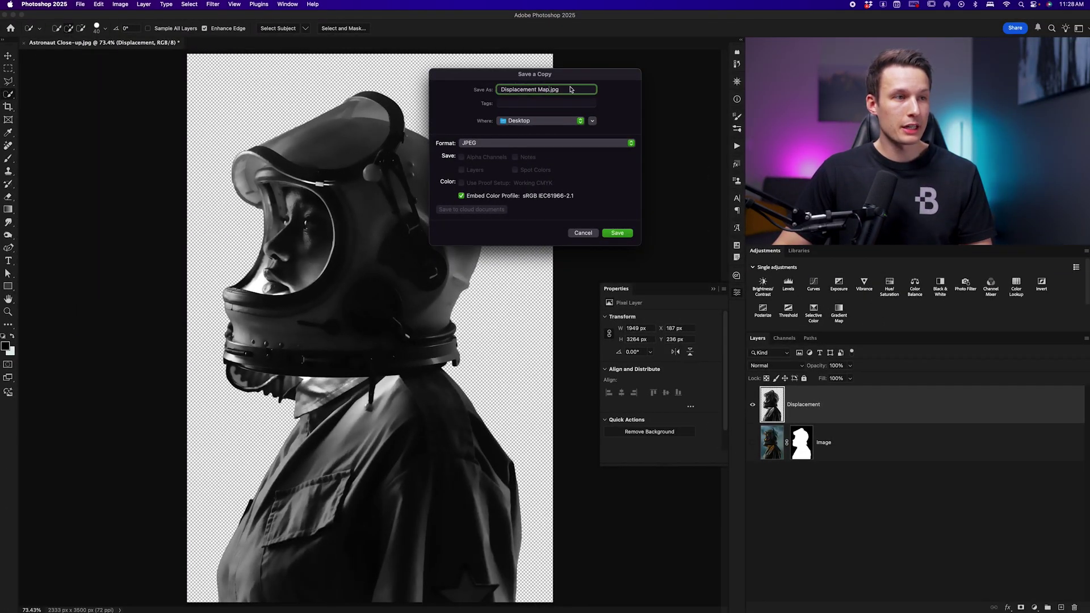
click(545, 142)
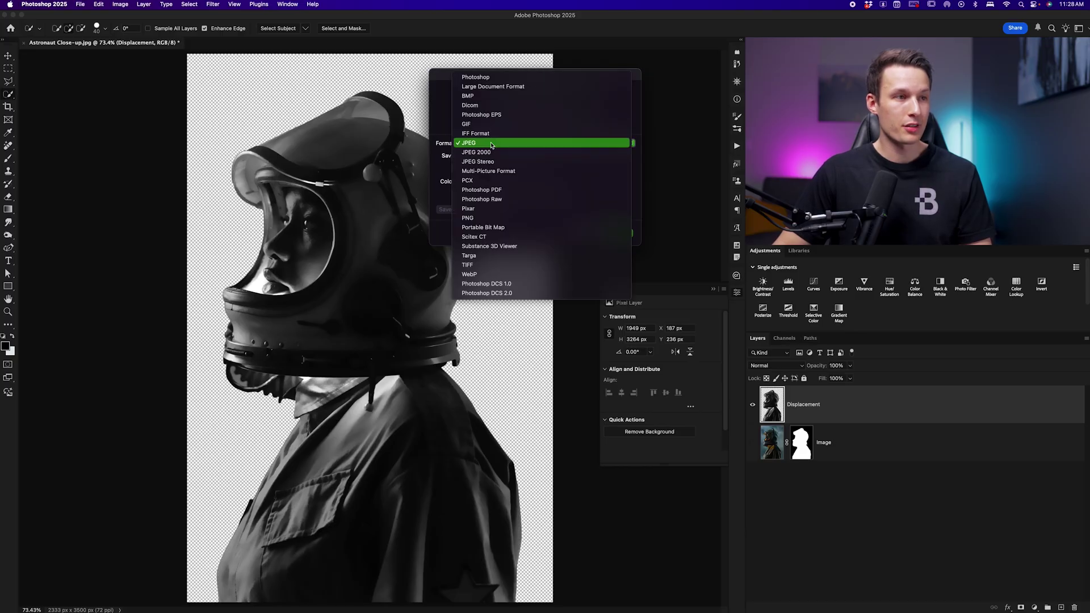
click(487, 79)
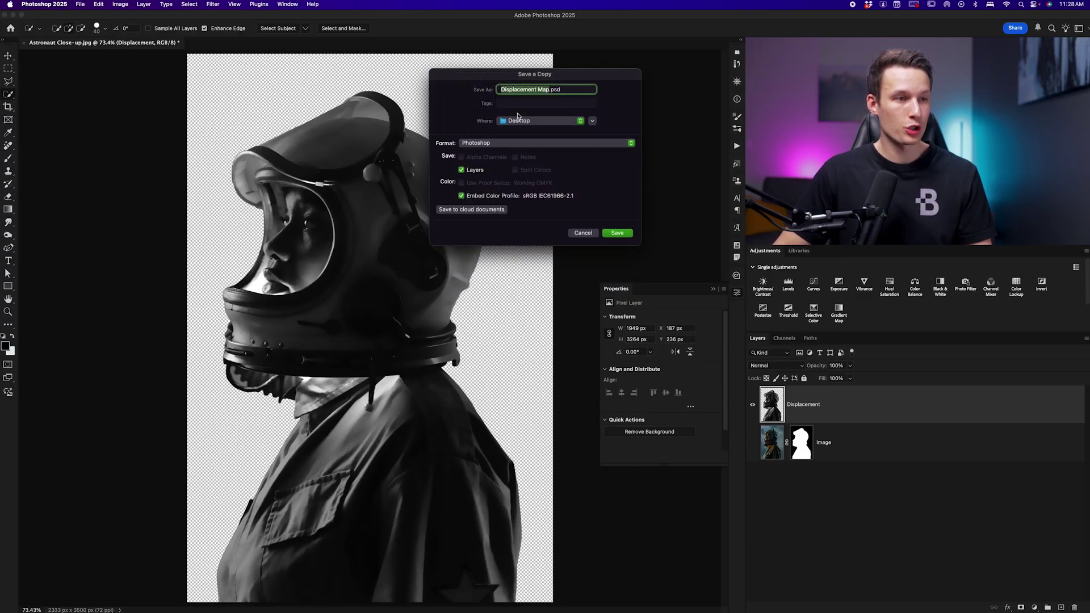
click(622, 232)
click(679, 284)
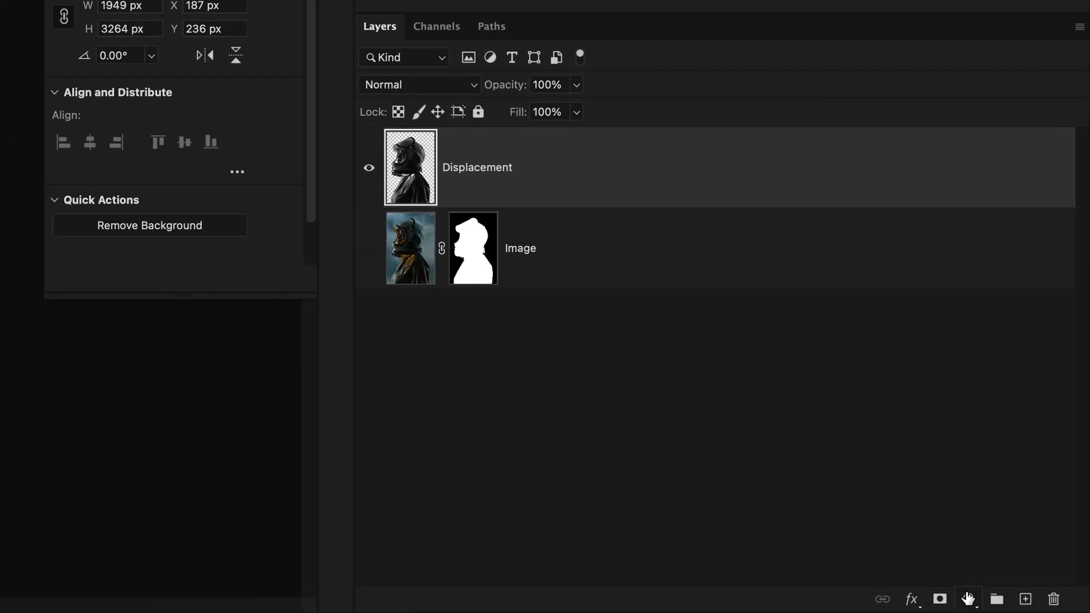
Add a black Solid Color fill layer above the Displacement layer.
click(1021, 607)
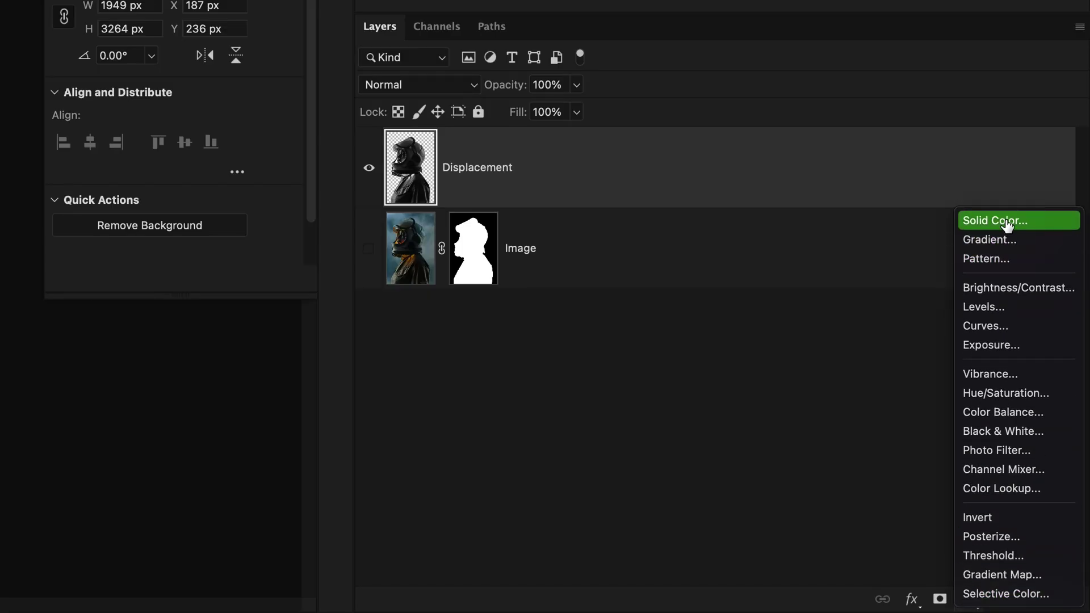
click(995, 221)
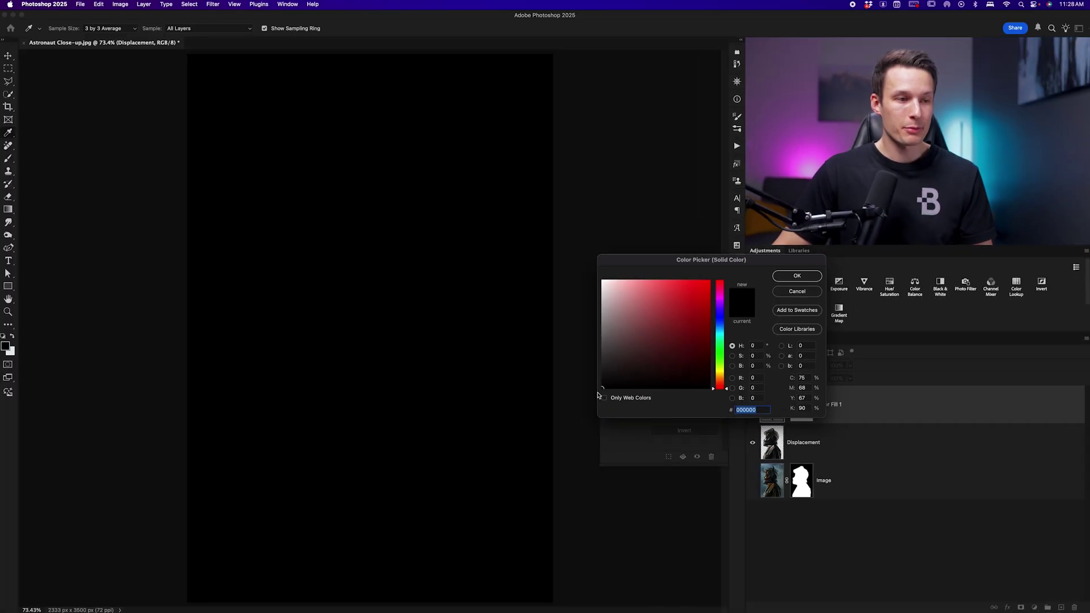
click(795, 277)
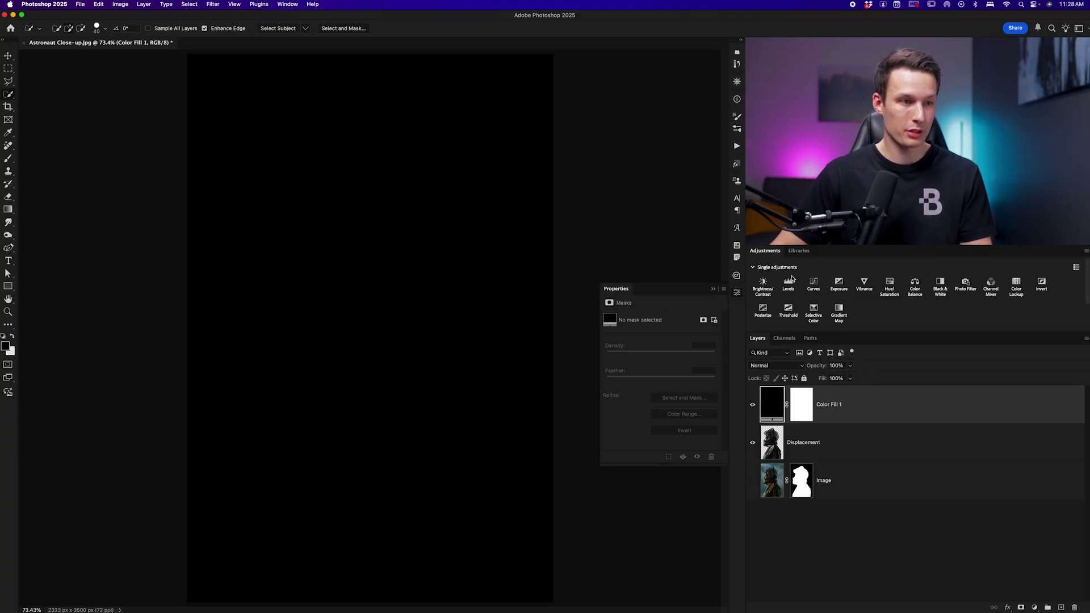
key(t)
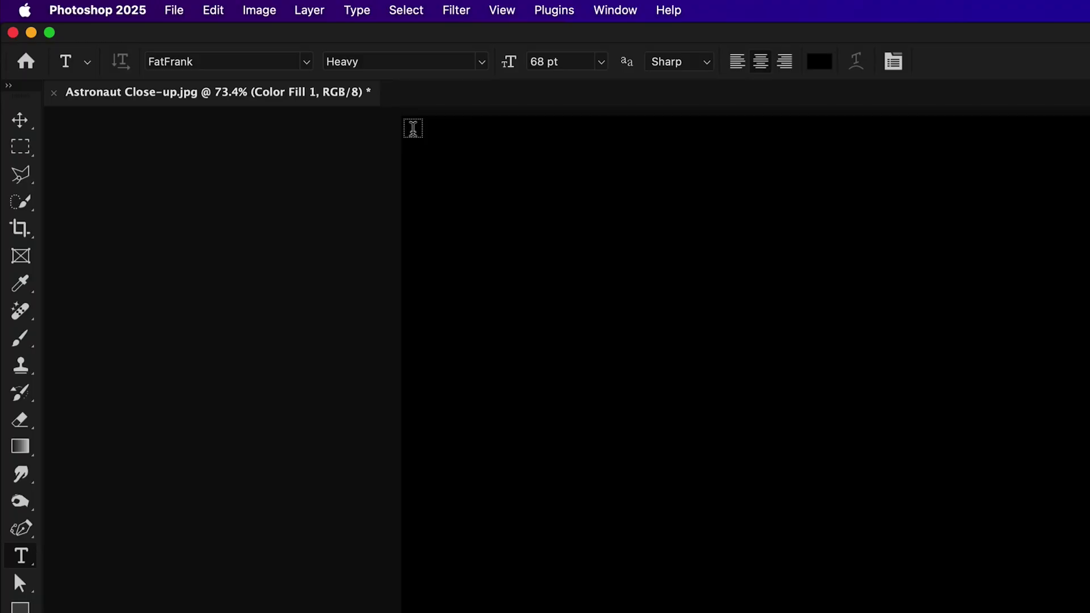
Paste the reading passage into a canvas-sized text box and select all of it.
mouse_move(412, 128)
mouse_down()
mouse_move(522, 588)
mouse_move(545, 598)
mouse_up()
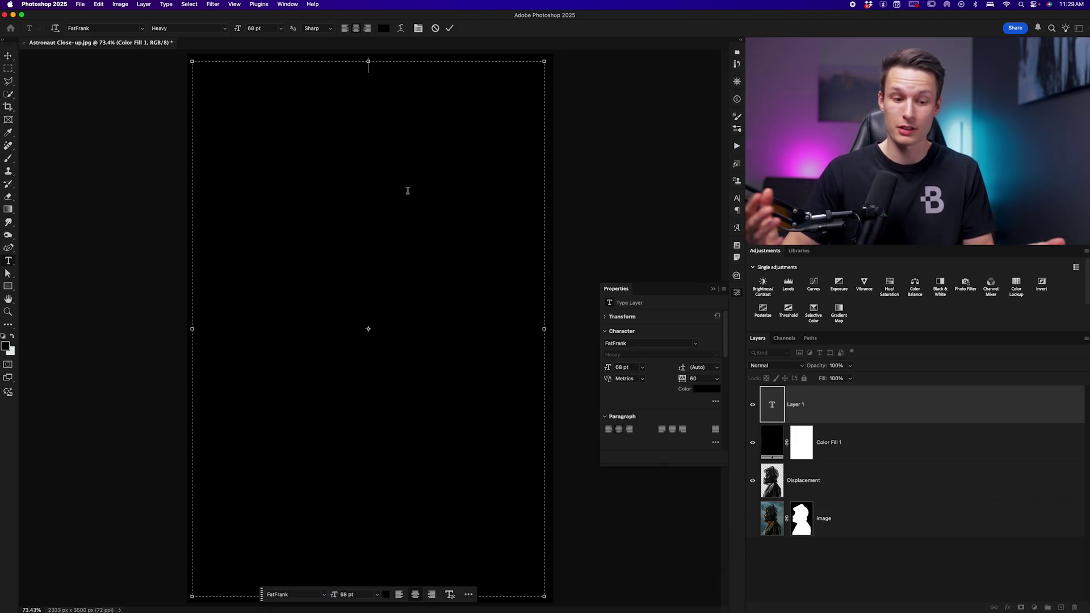
key(super+v)
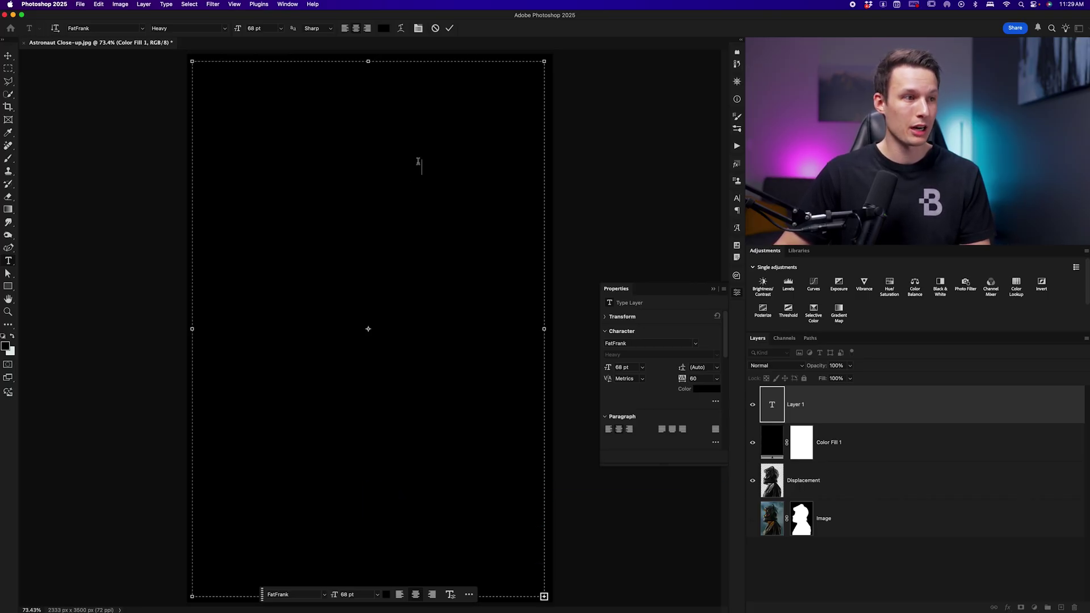
key(super+a)
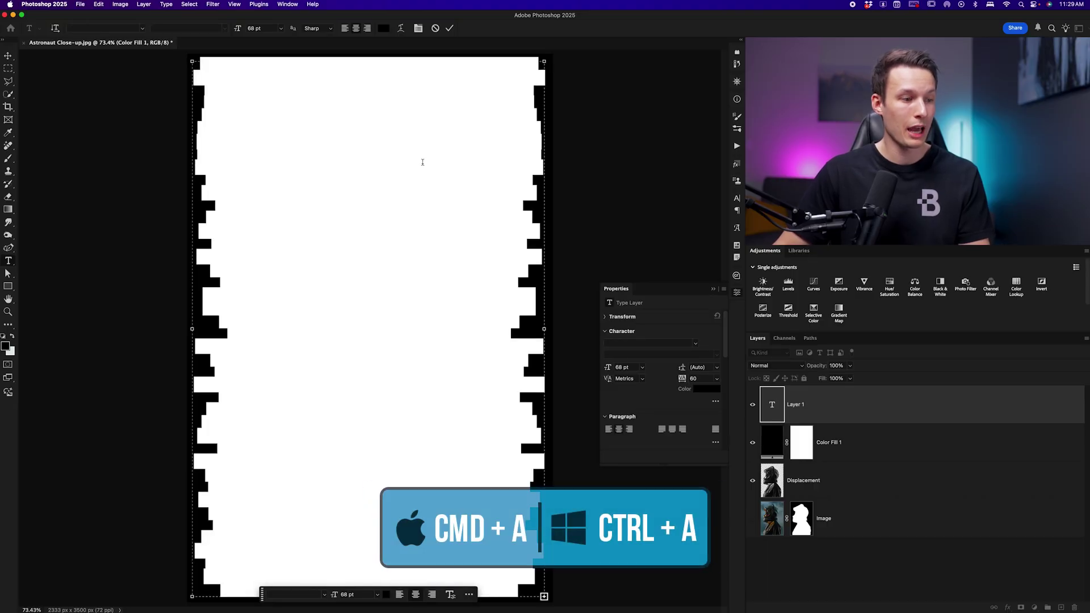
Colour the text white (ffffff) and commit the text layer.
click(389, 595)
text(ffffff)
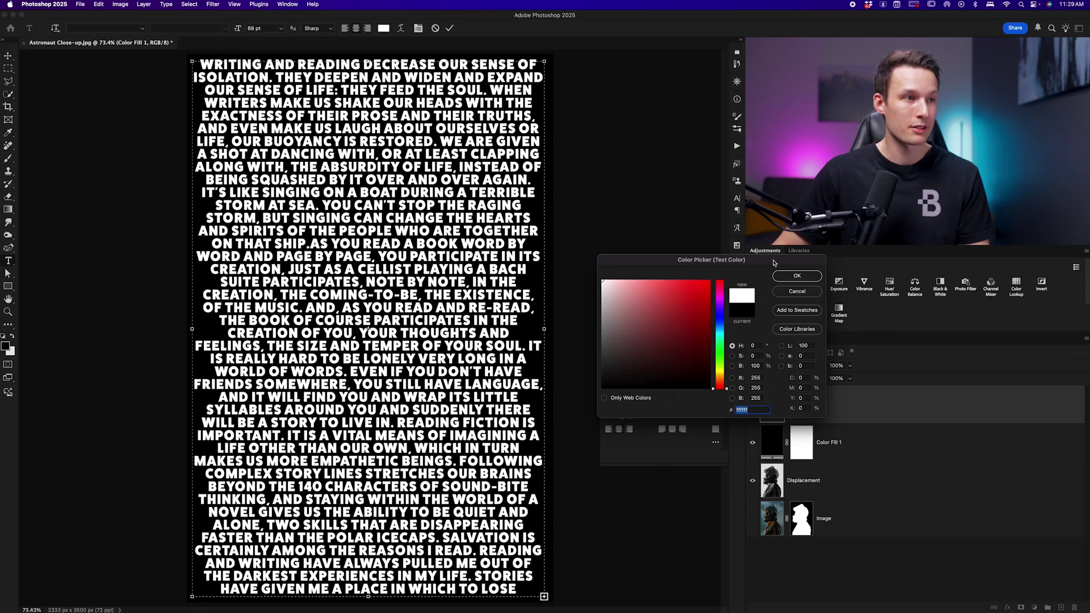
click(796, 277)
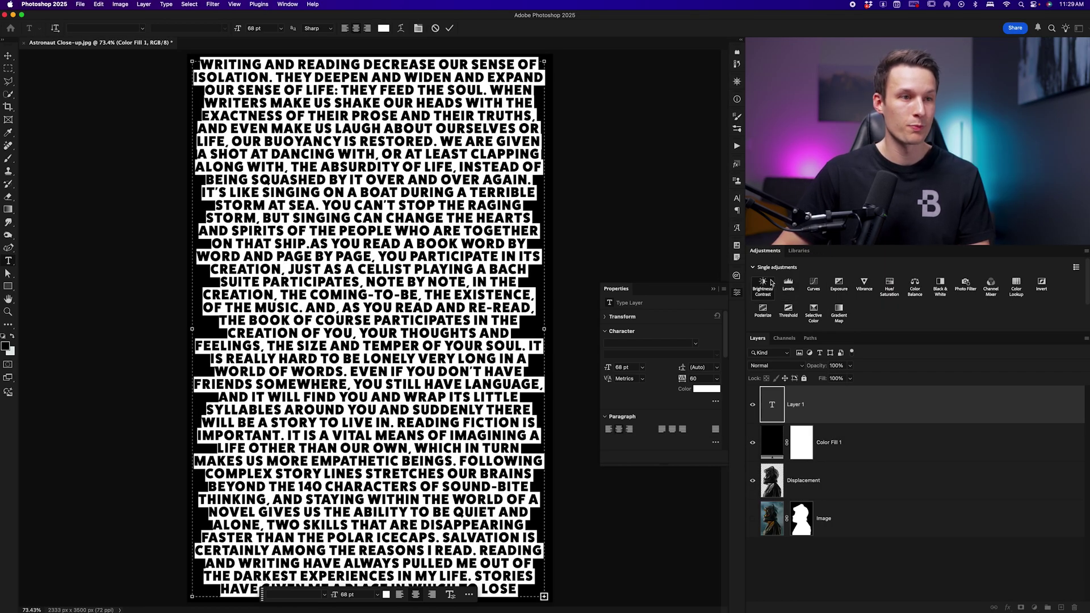
click(737, 199)
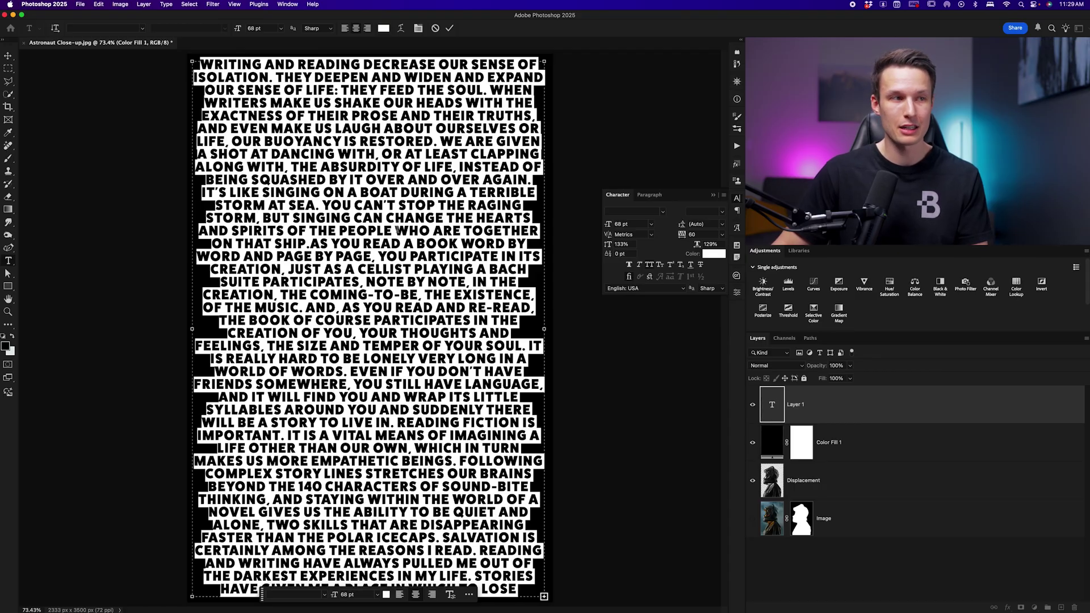
click(449, 29)
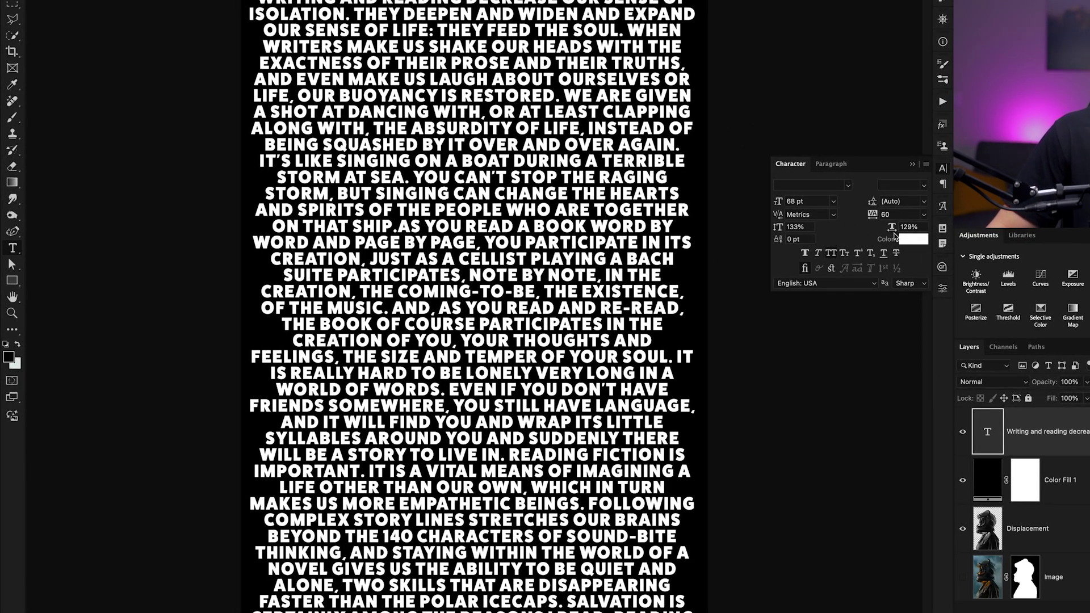
Reduce the text's horizontal and vertical scaling, adjust tracking, and set the size to 52 pt.
drag(893, 228, 883, 228)
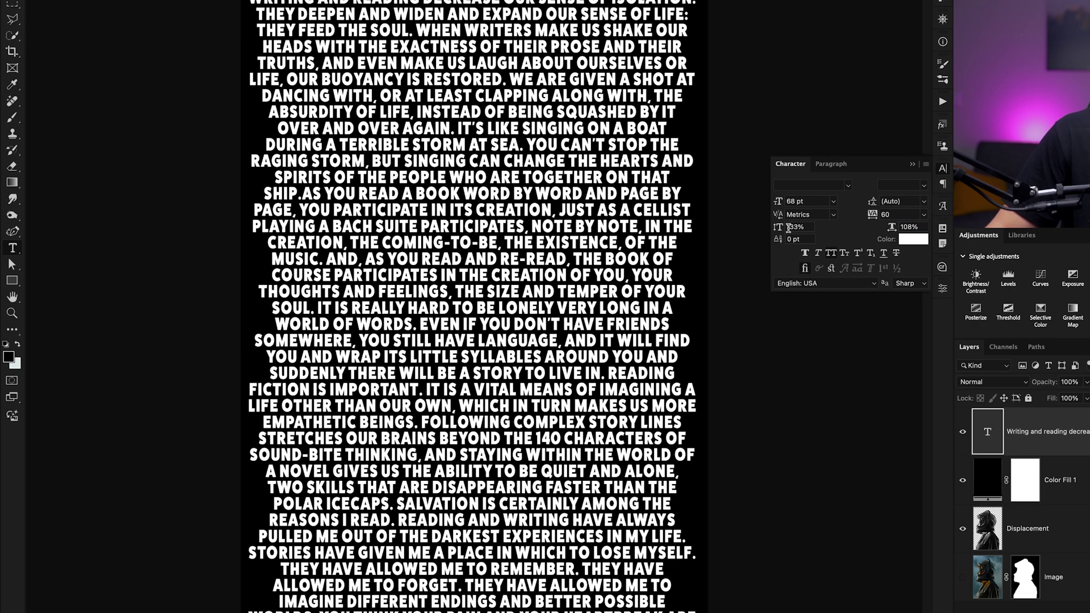
drag(788, 229, 798, 227)
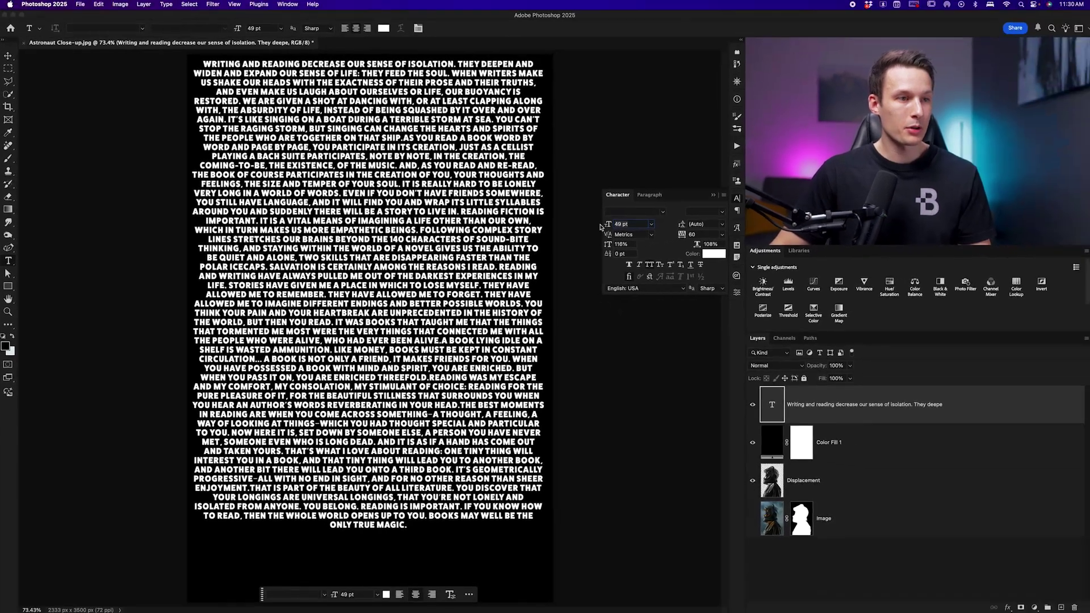
drag(602, 224, 603, 226)
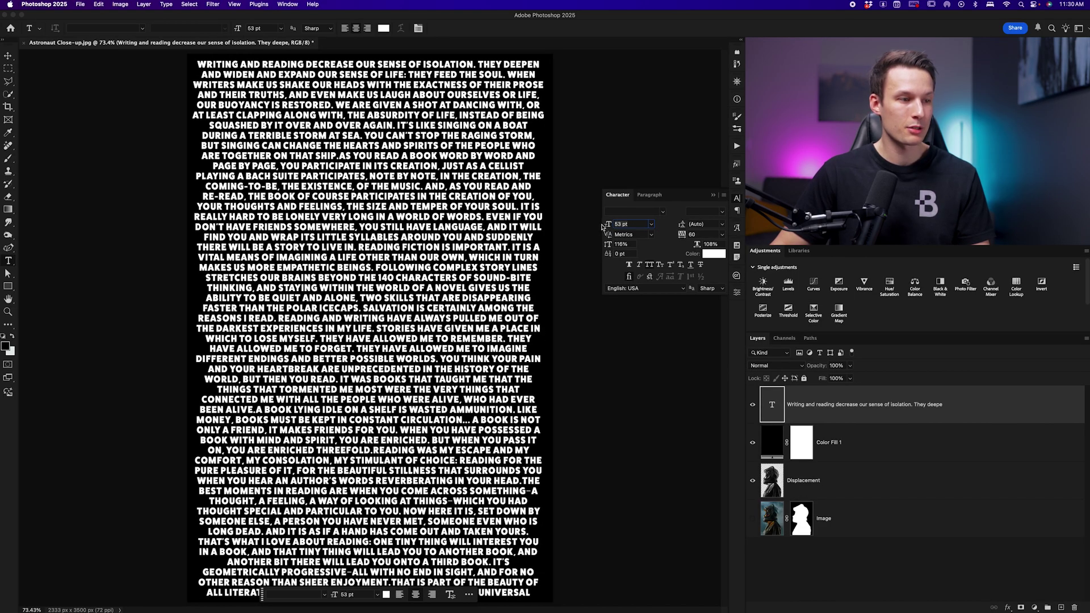
drag(603, 227, 606, 227)
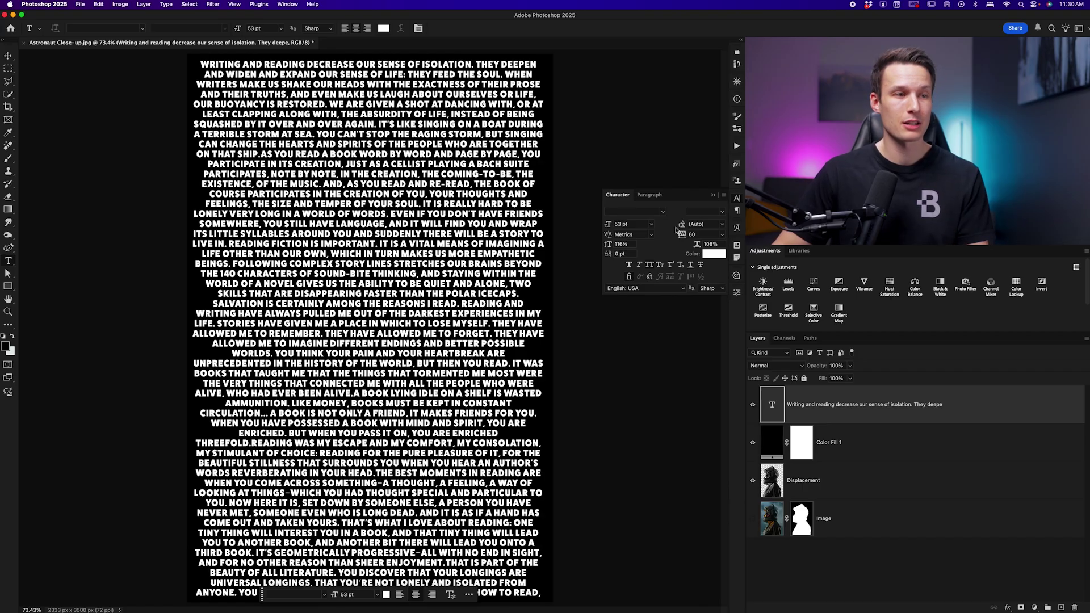
key(Down)
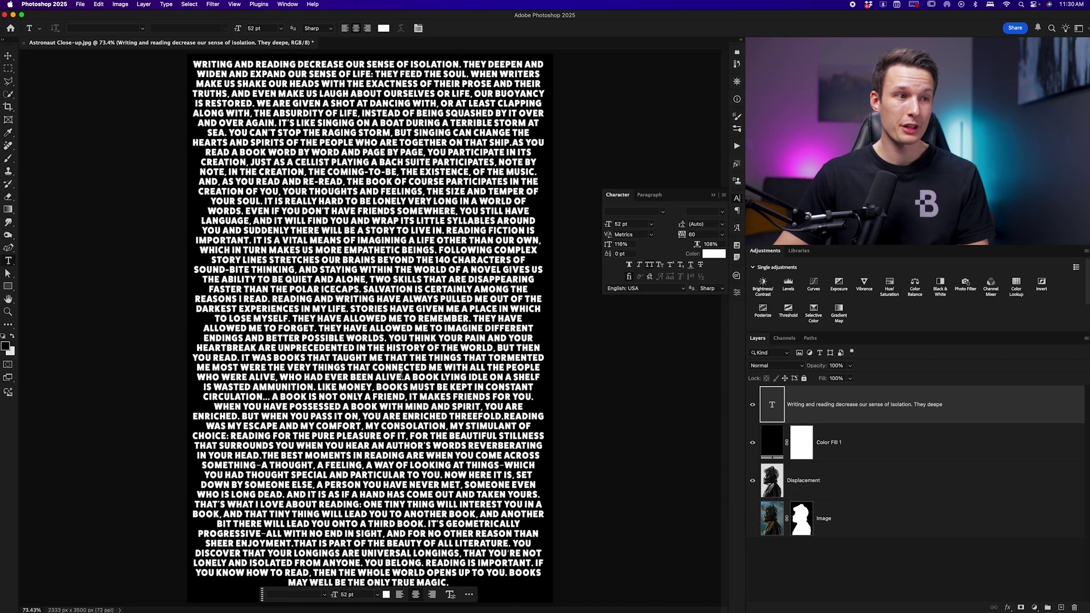
Set the paragraph alignment to Justify All.
click(653, 195)
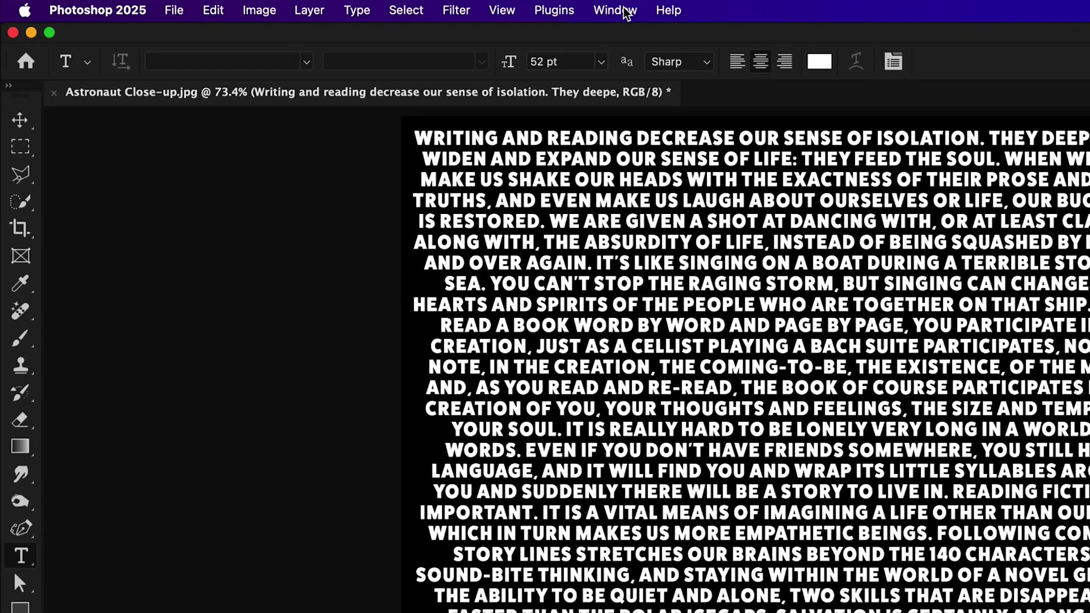
click(615, 11)
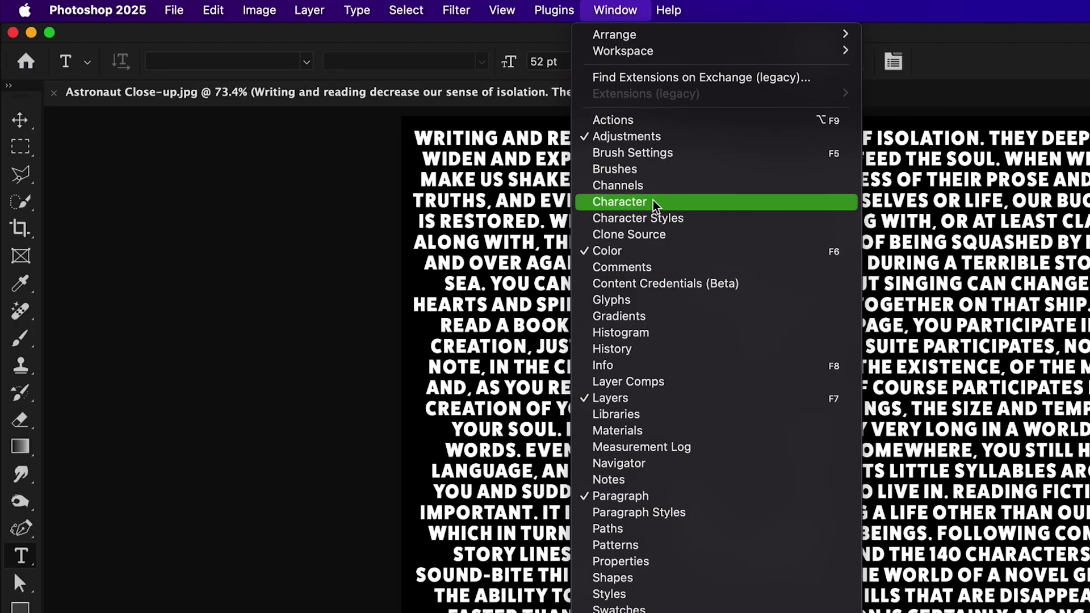
click(620, 202)
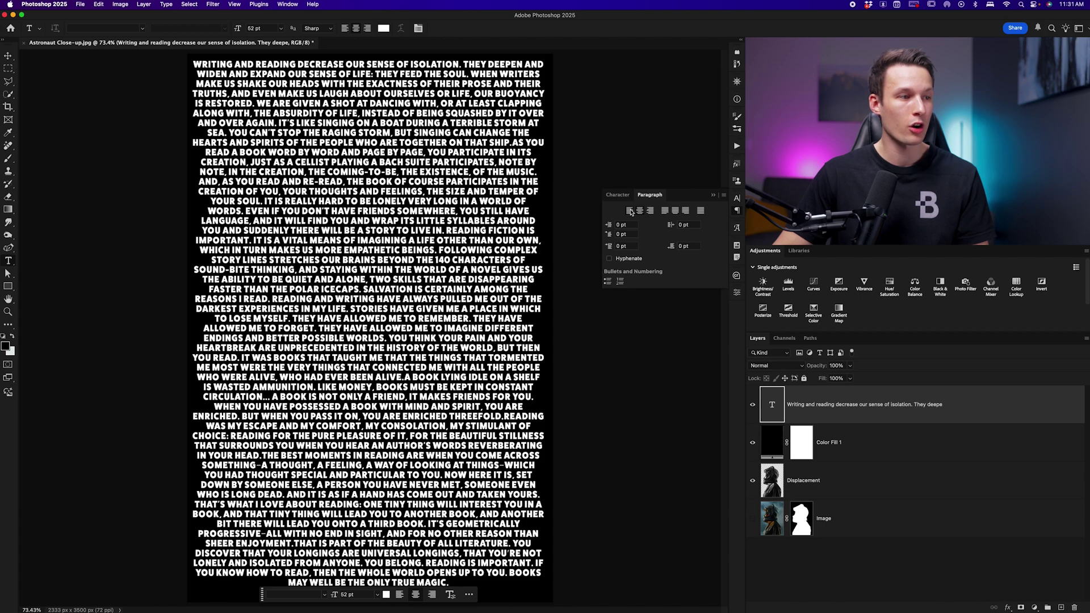
click(629, 211)
click(651, 210)
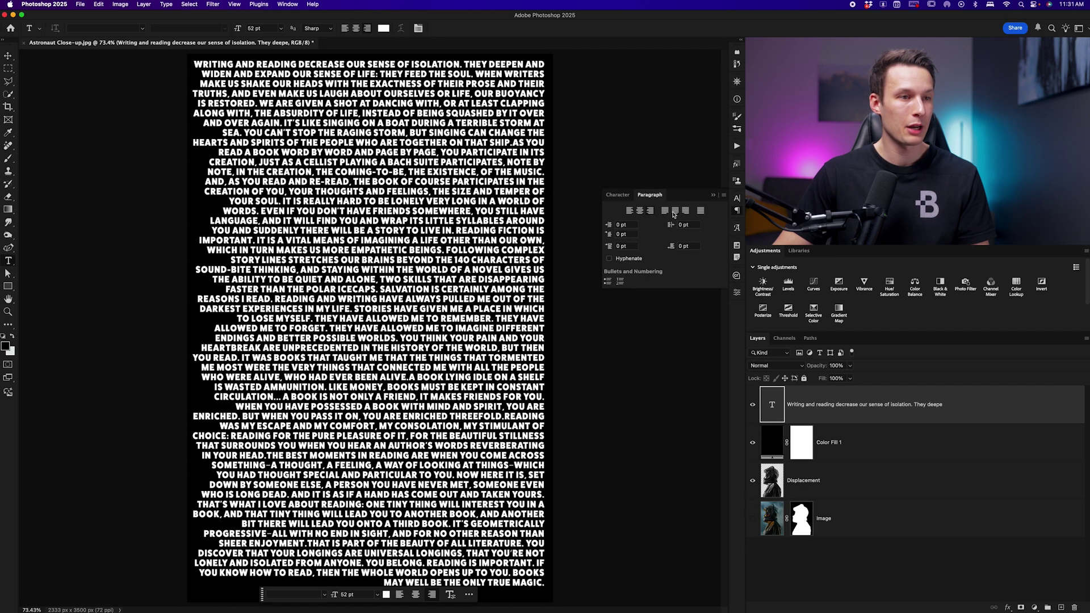
click(674, 210)
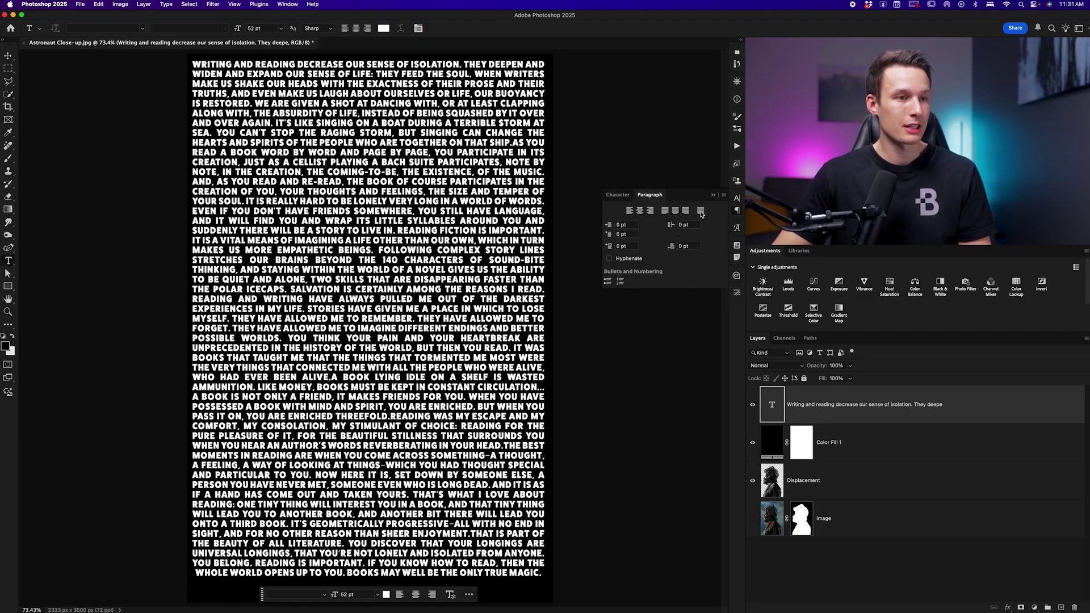
click(702, 210)
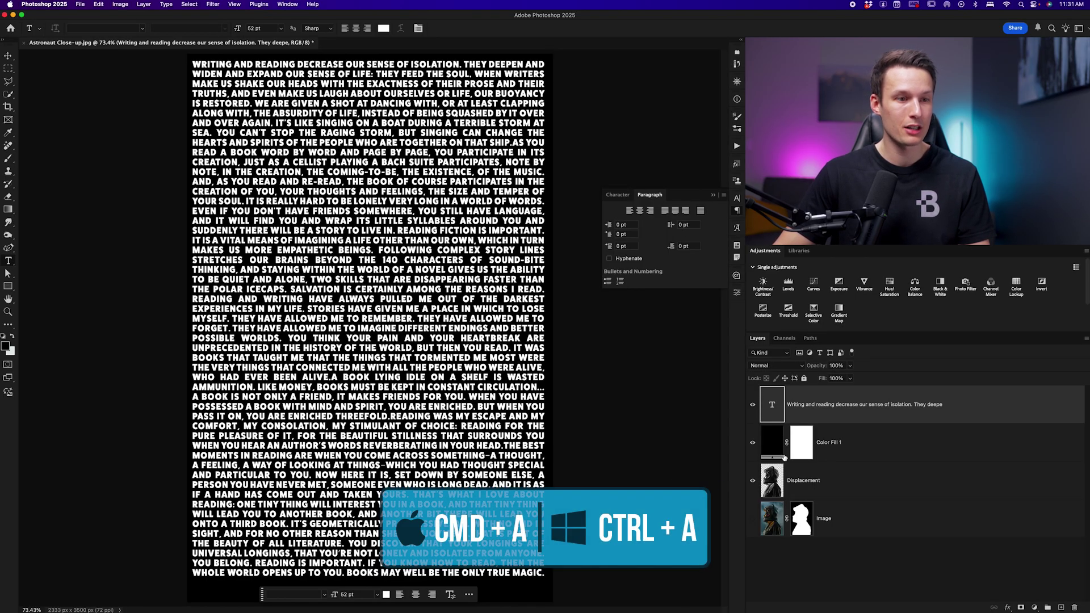
Centre the text block horizontally and vertically on the canvas and nudge it into place.
key(super+a)
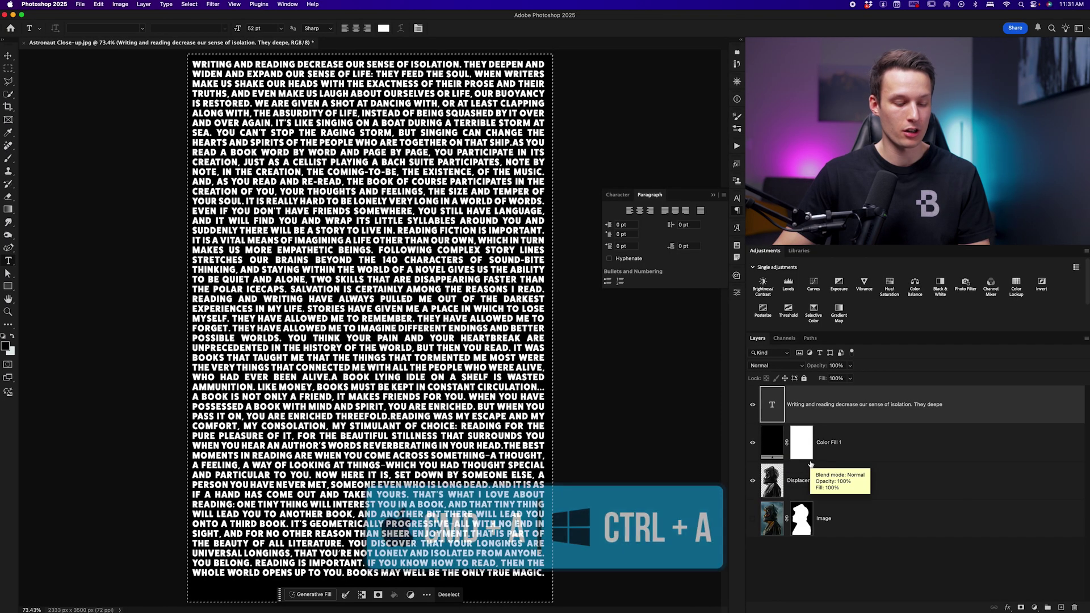
key(v)
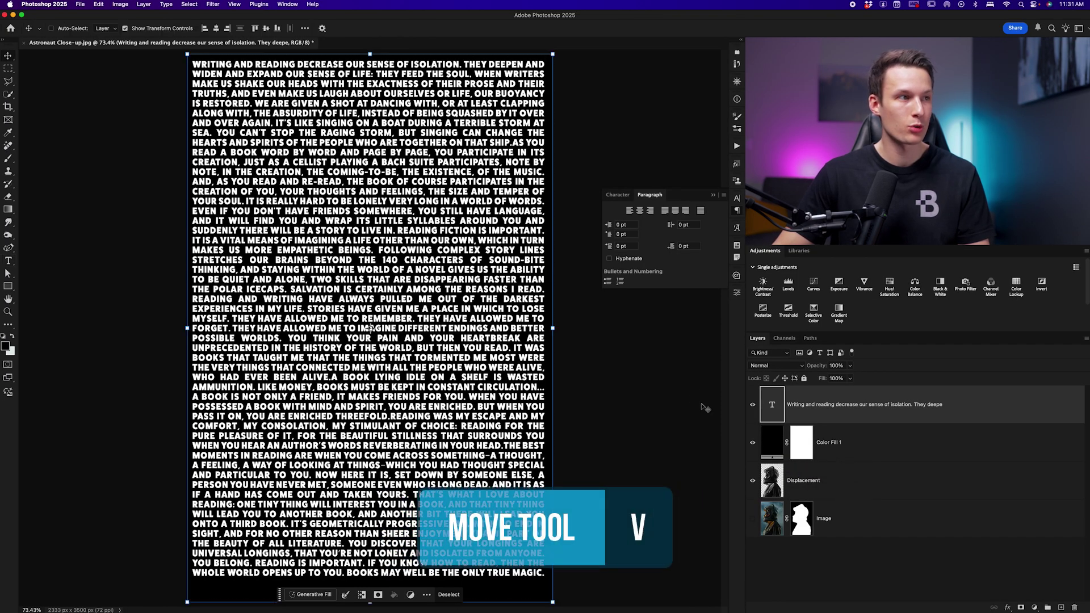
click(217, 29)
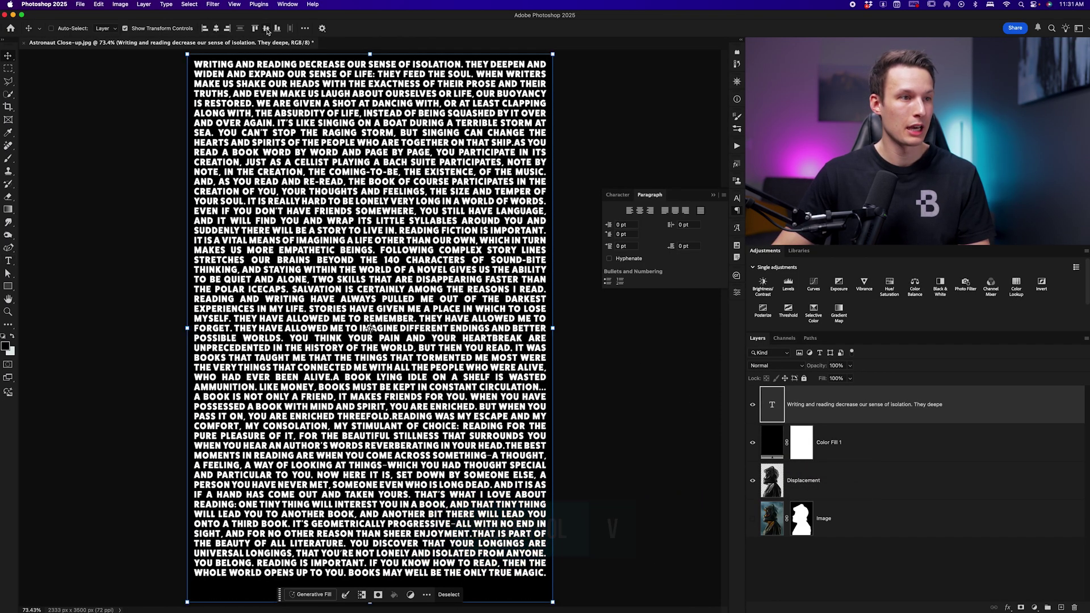
click(267, 28)
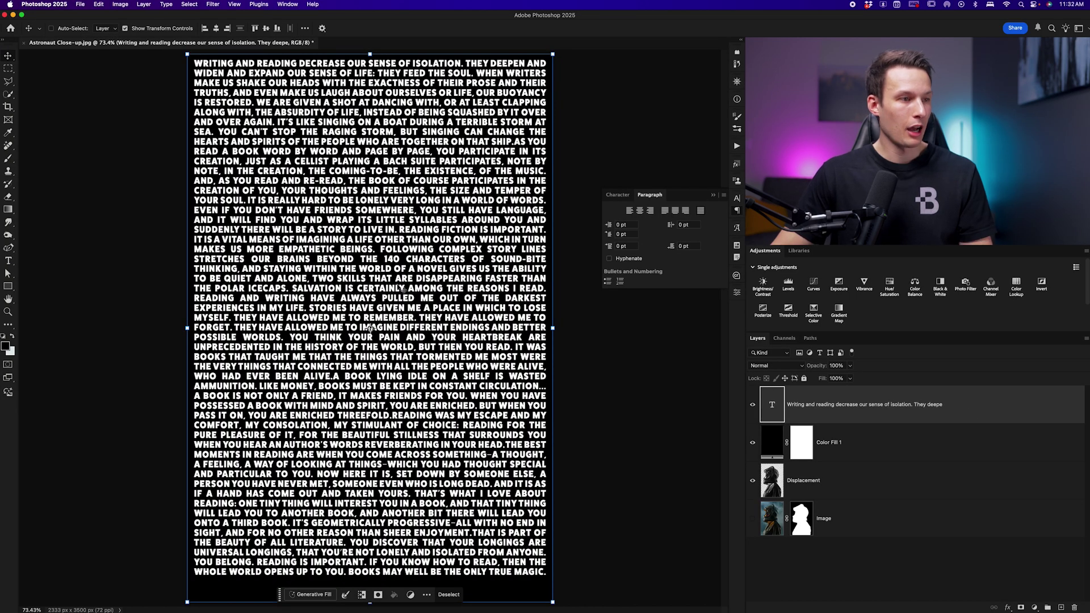
key(Return)
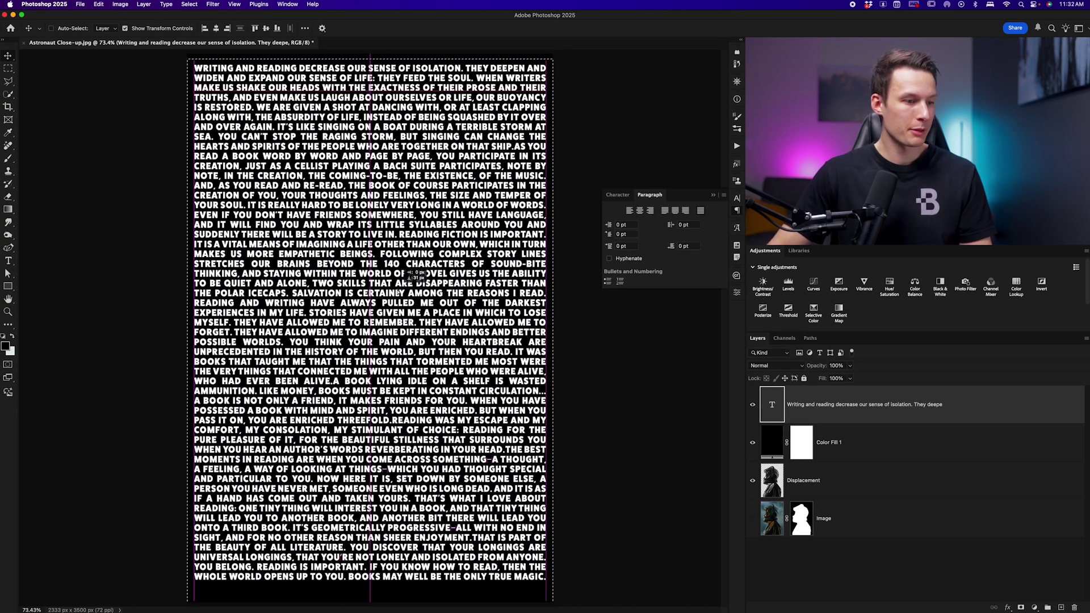
mouse_move(404, 291)
mouse_down()
mouse_move(416, 284)
mouse_move(397, 292)
mouse_up()
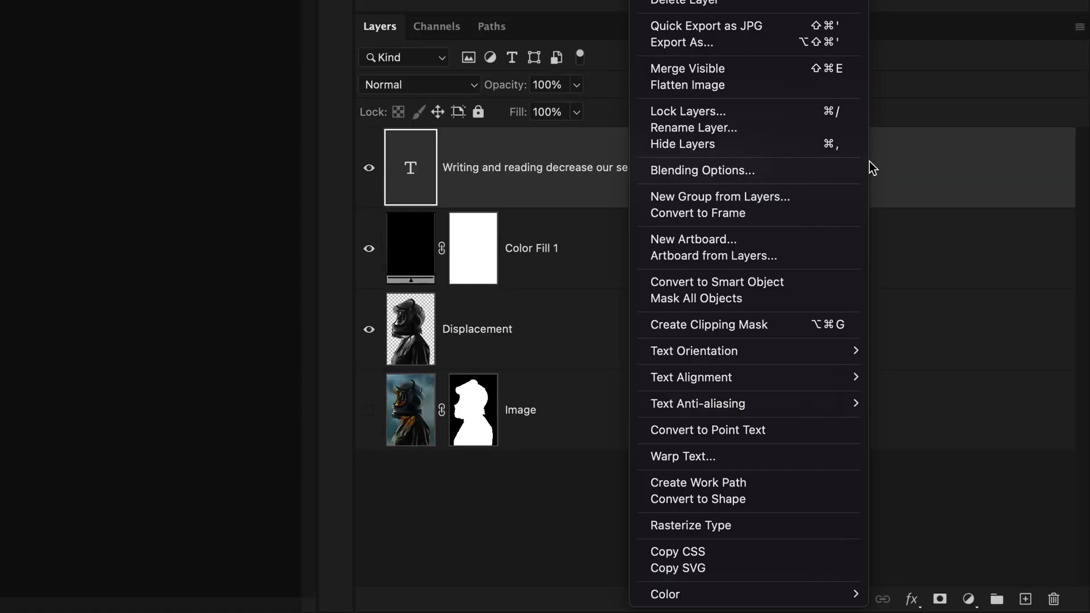
Convert the text to a smart object and apply Displace using Displacement Map.psd.
click(749, 280)
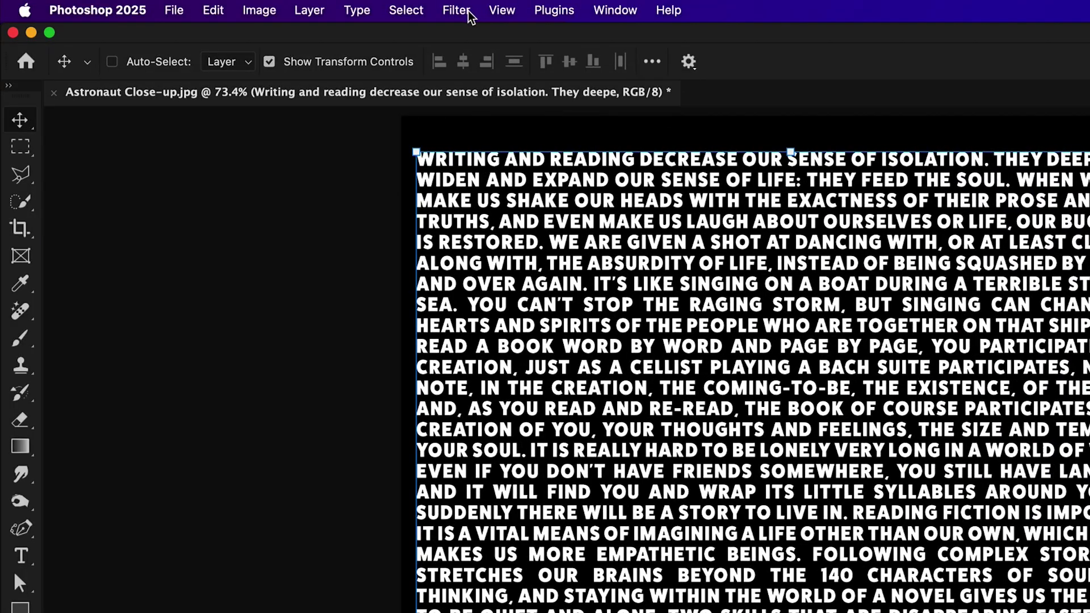
click(460, 11)
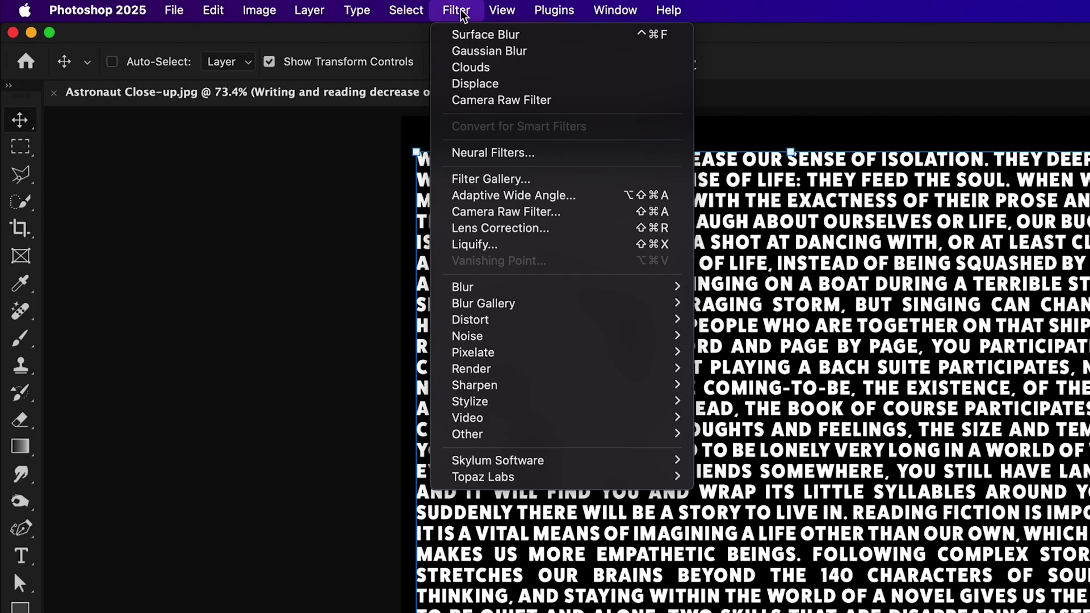
mouse_move(470, 319)
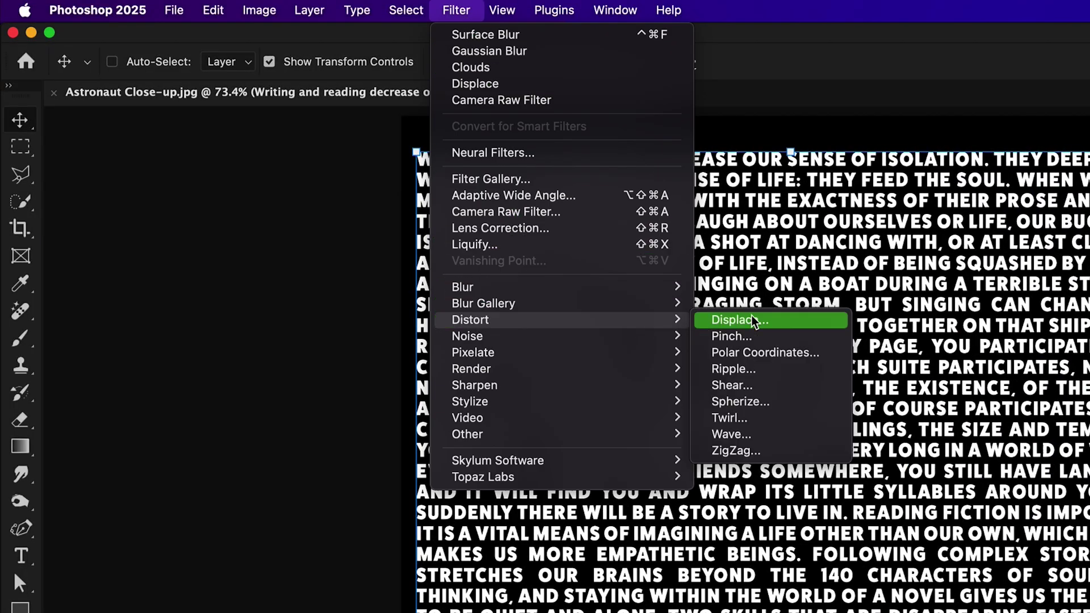
click(737, 320)
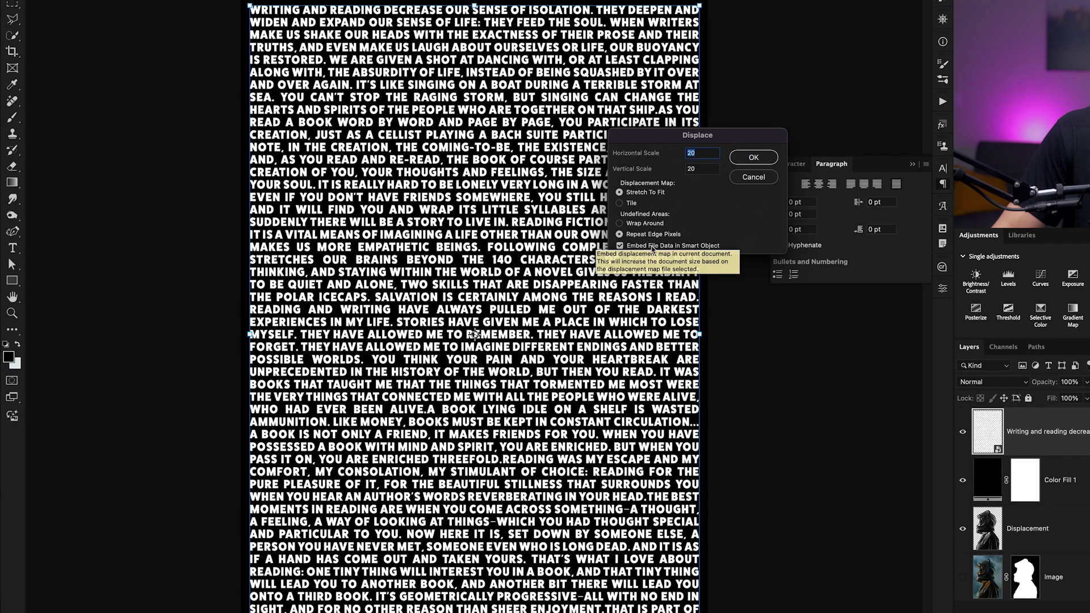
click(753, 156)
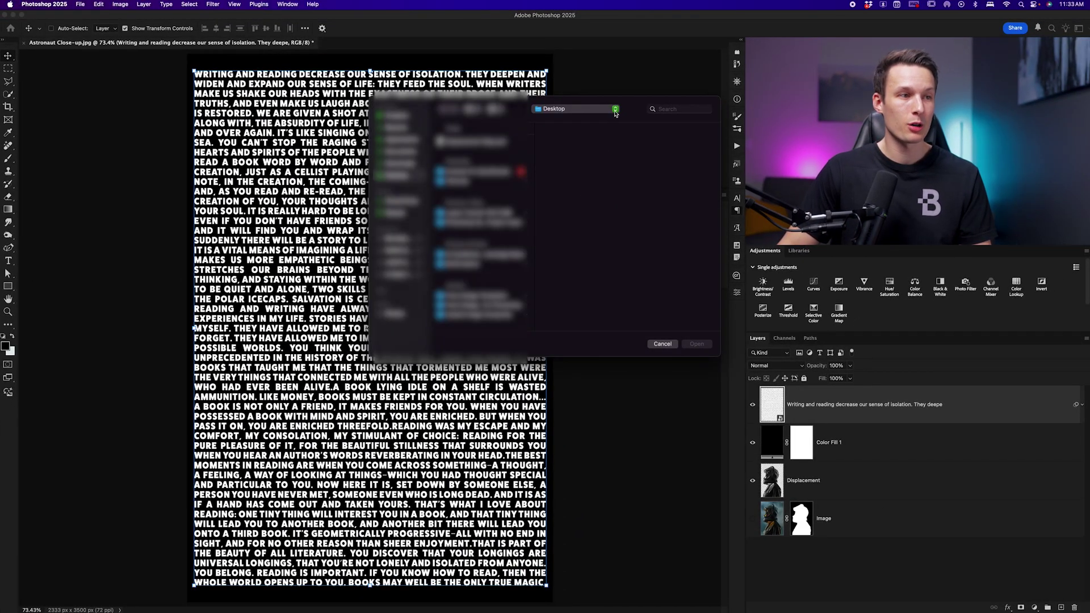
click(490, 142)
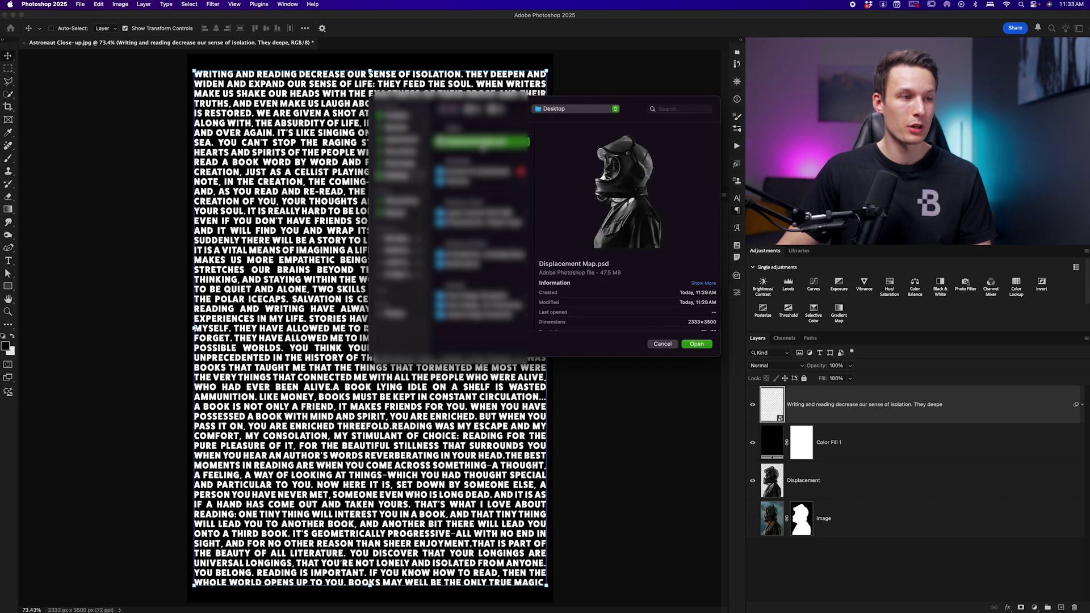
double_click(485, 143)
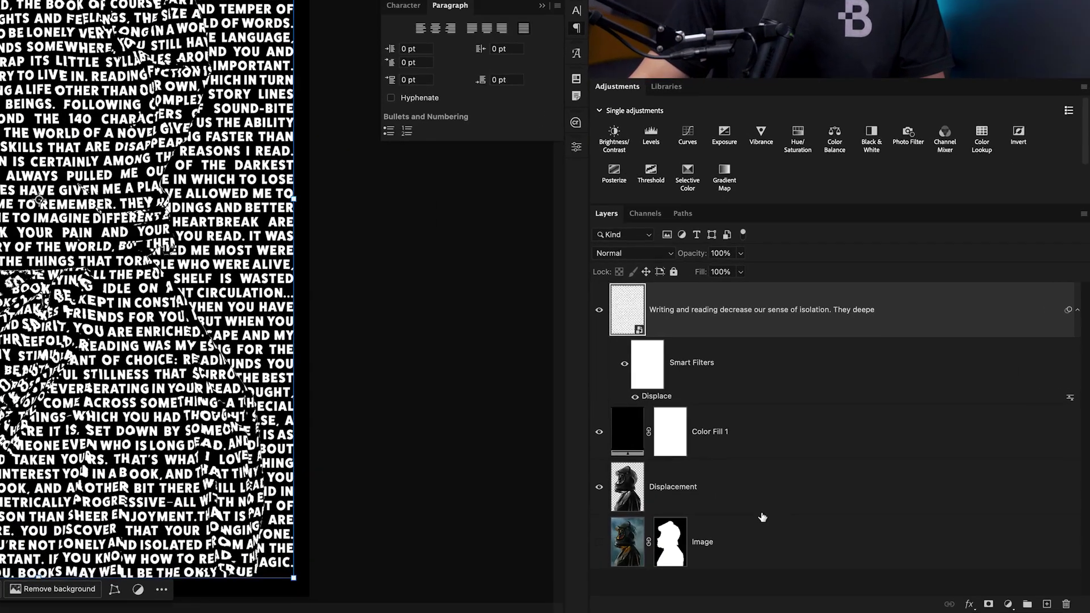
Duplicate the Image layer to the top of the stack, show it, and clip it inside the text.
click(846, 564)
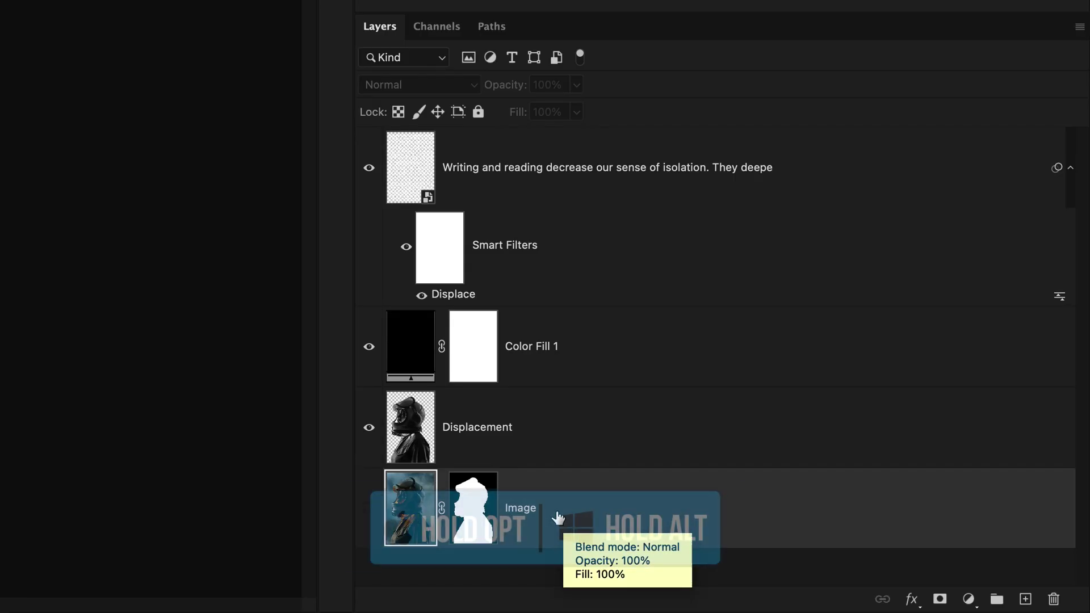
drag(596, 545, 560, 129)
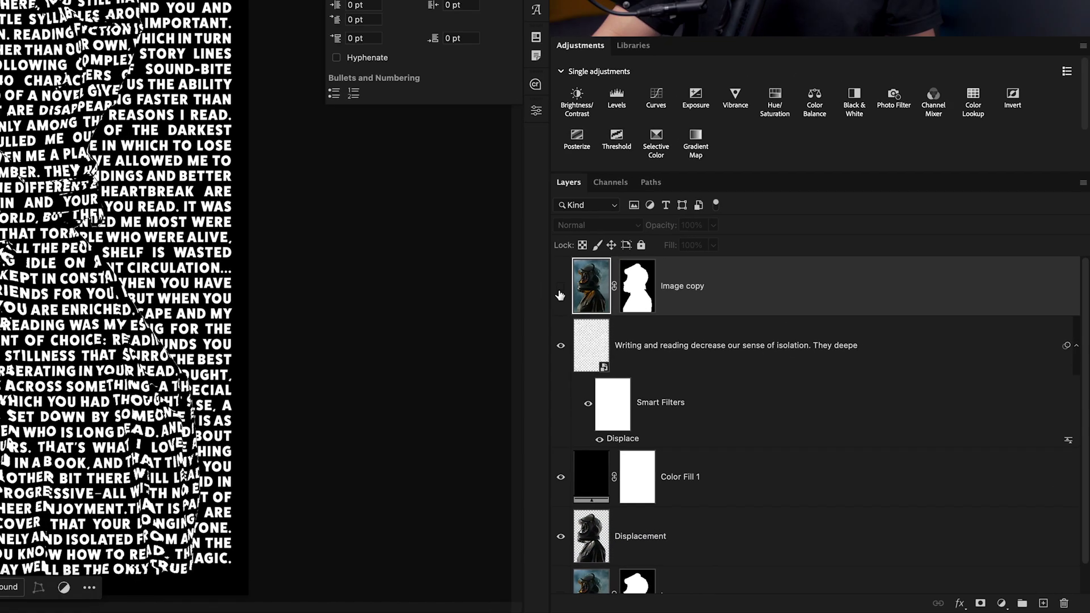
click(752, 406)
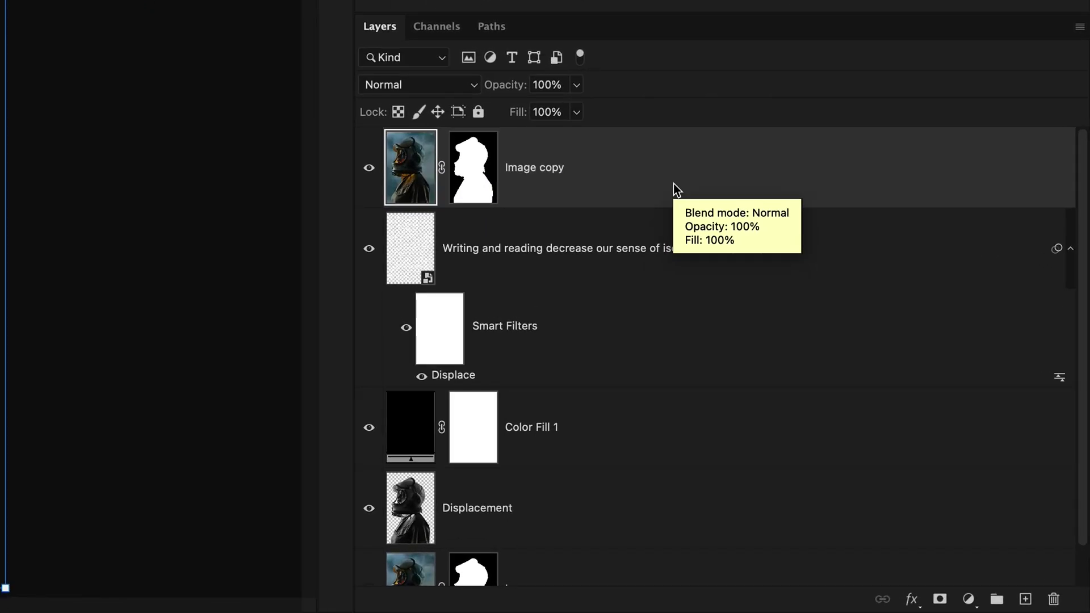
right_click(897, 411)
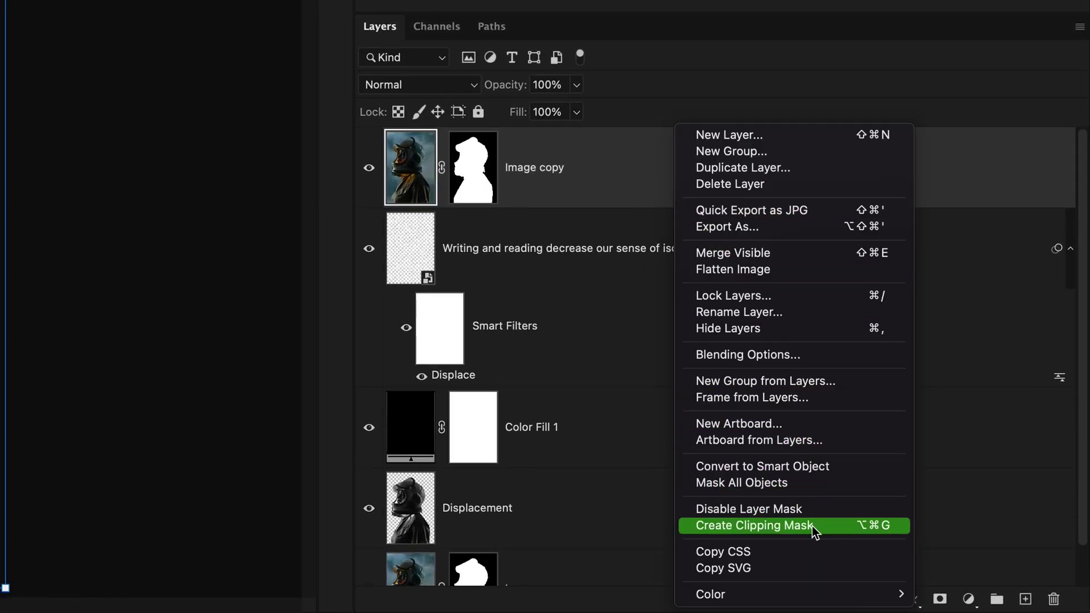
click(811, 526)
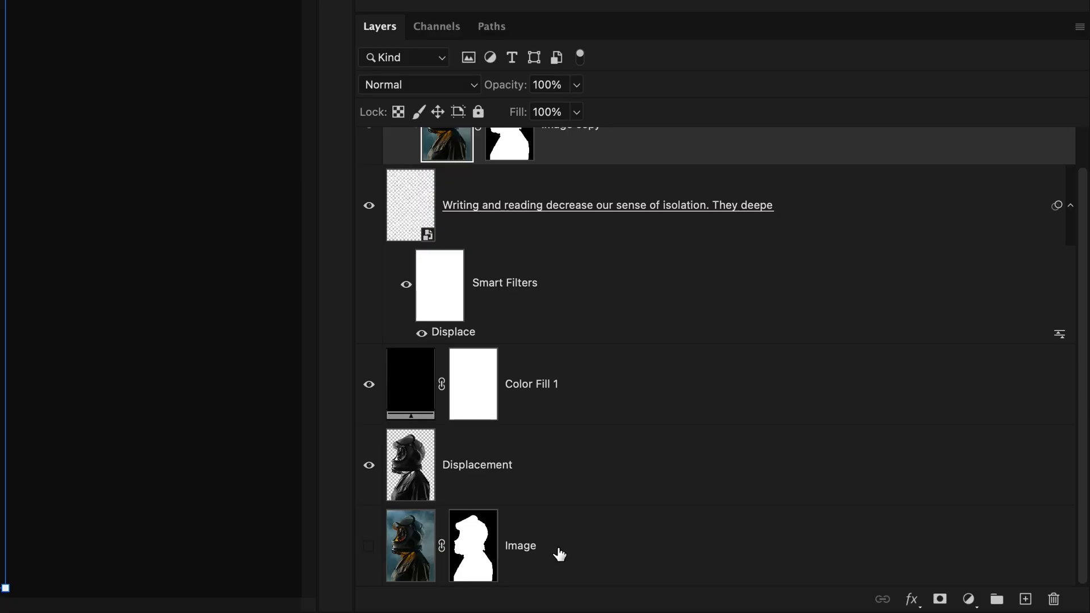
Place a visible Image copy 2 below the text and invert its mask.
click(563, 557)
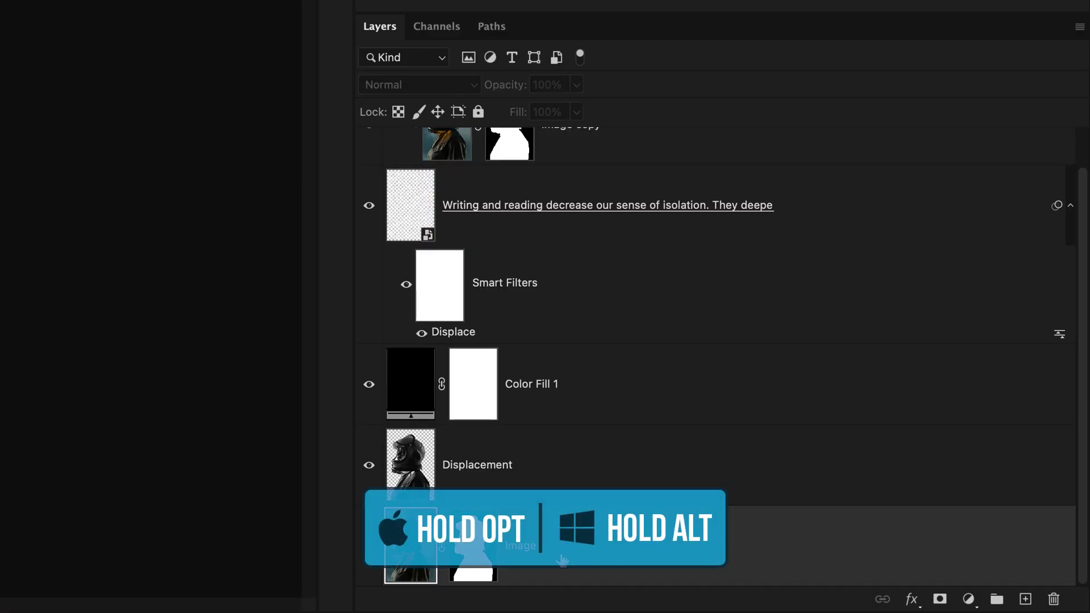
drag(553, 560, 538, 345)
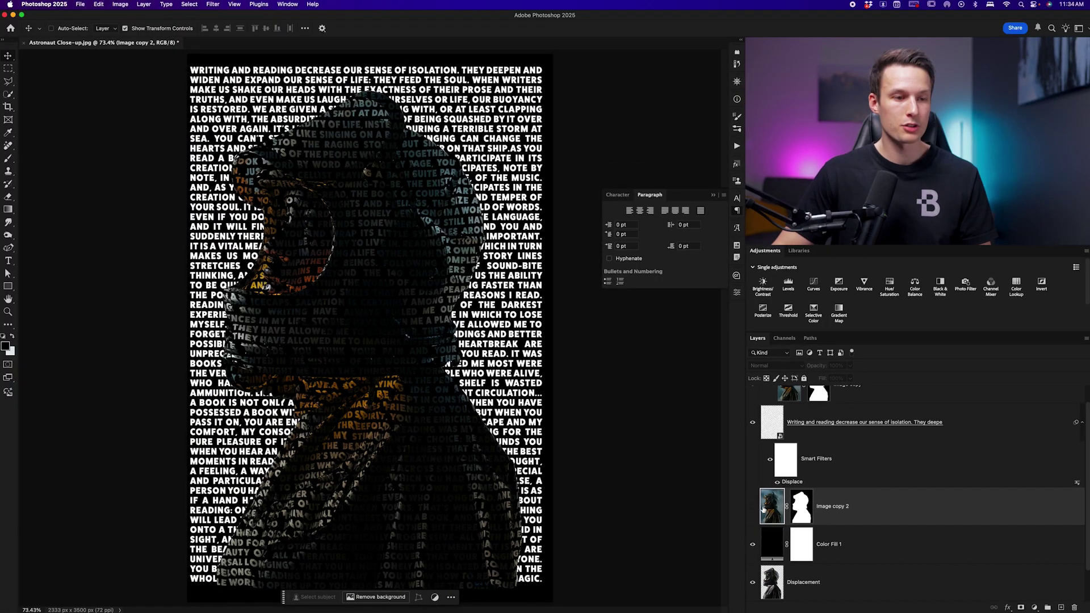
click(753, 507)
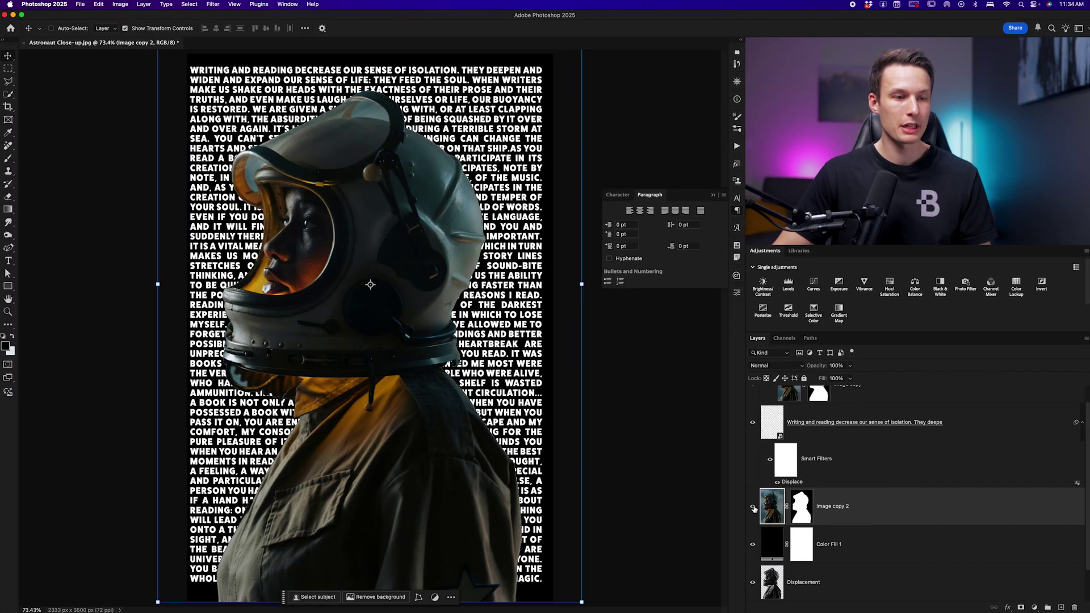
click(801, 506)
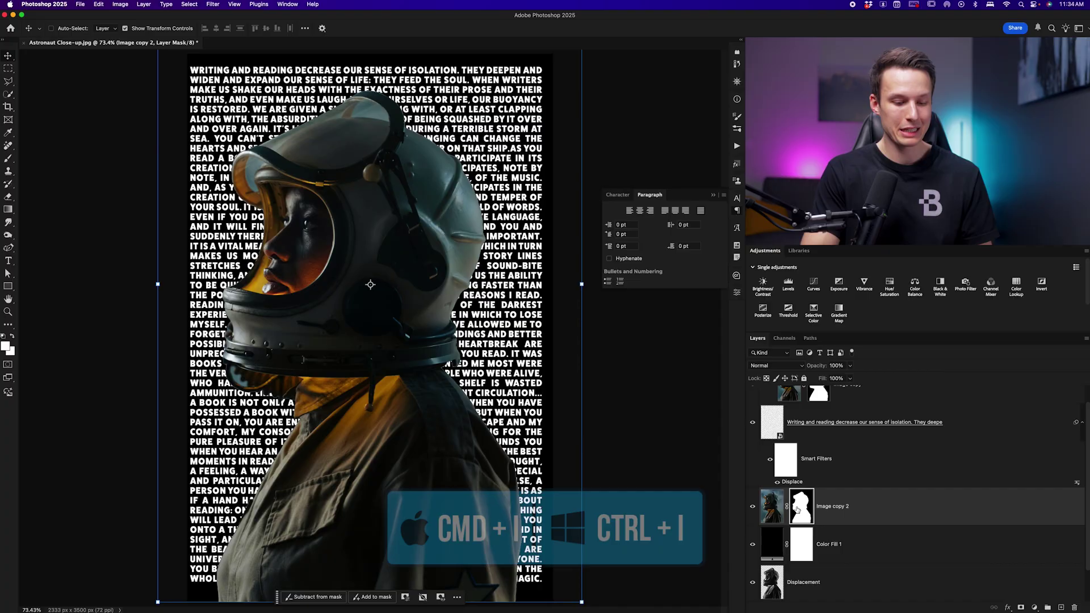
key(super+i)
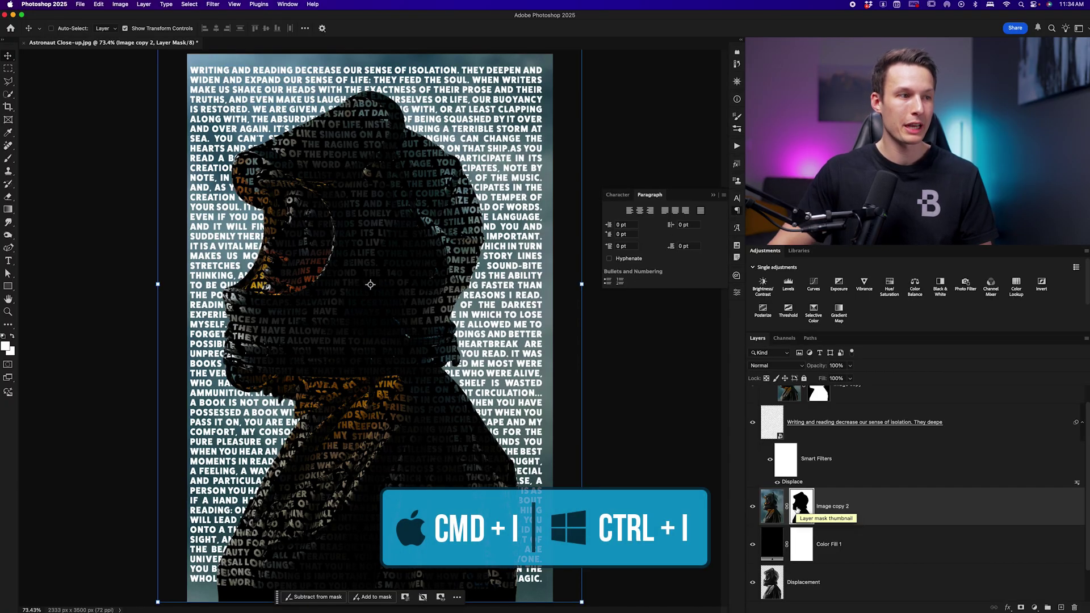
Fade the Image copy 2 background layer to 58% opacity.
alt+click(752, 508)
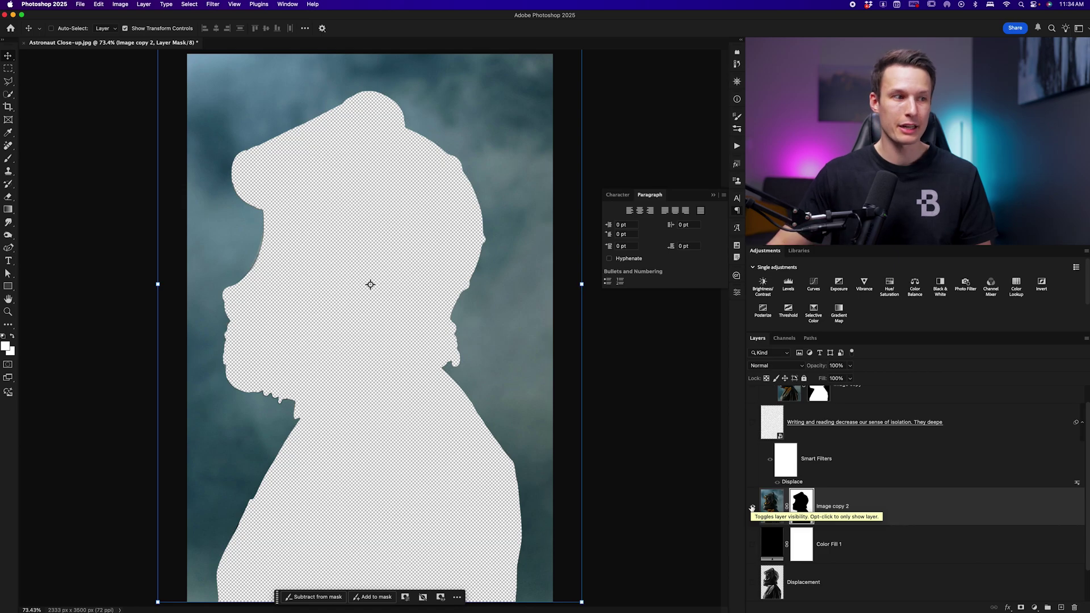
alt+click(752, 507)
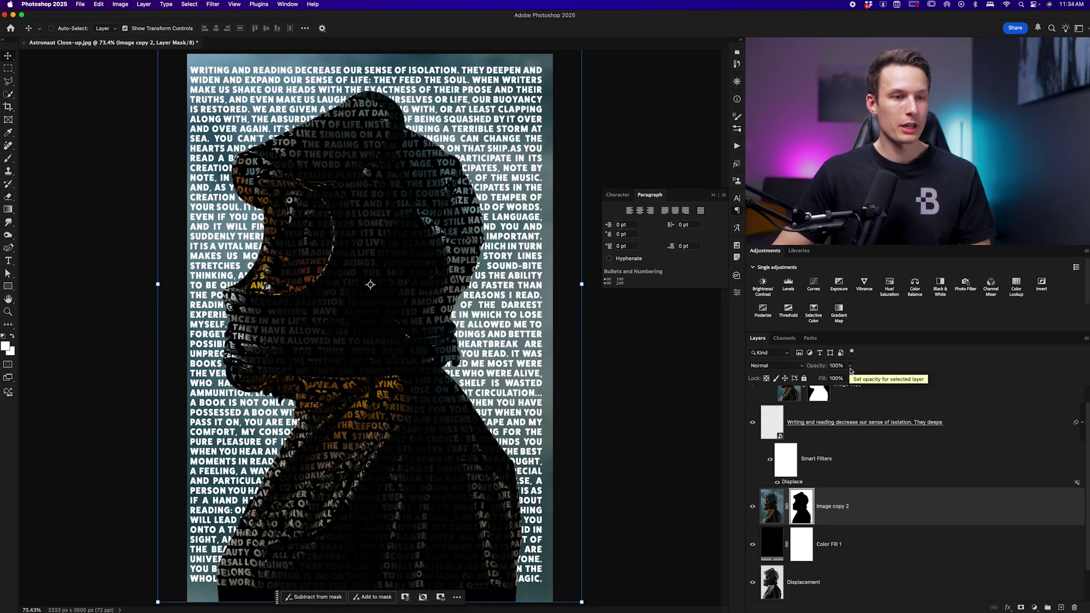
drag(843, 378, 833, 378)
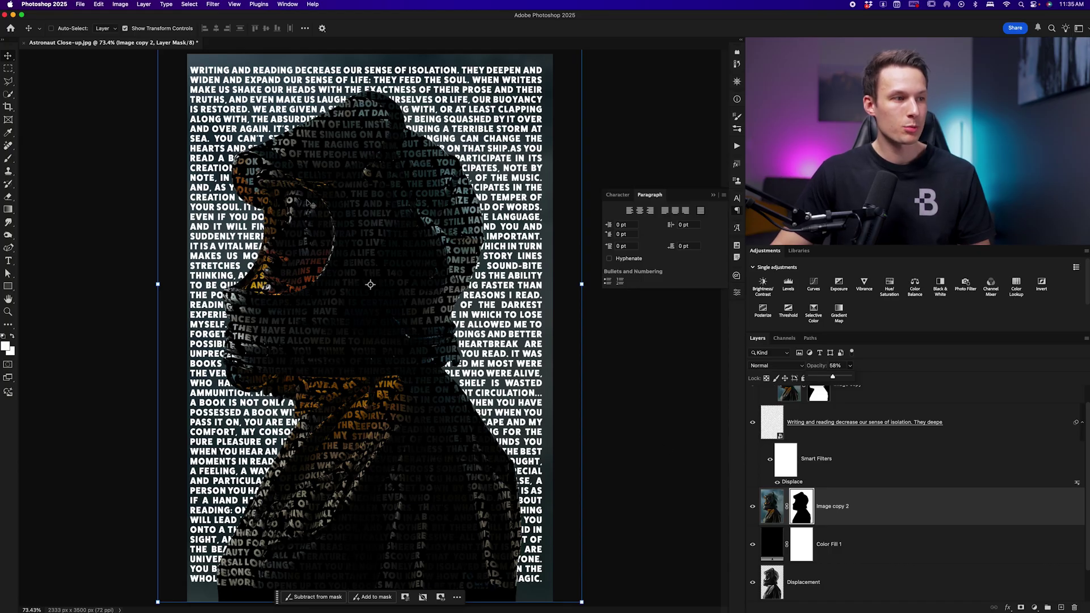
scroll(900, 479, up, 1)
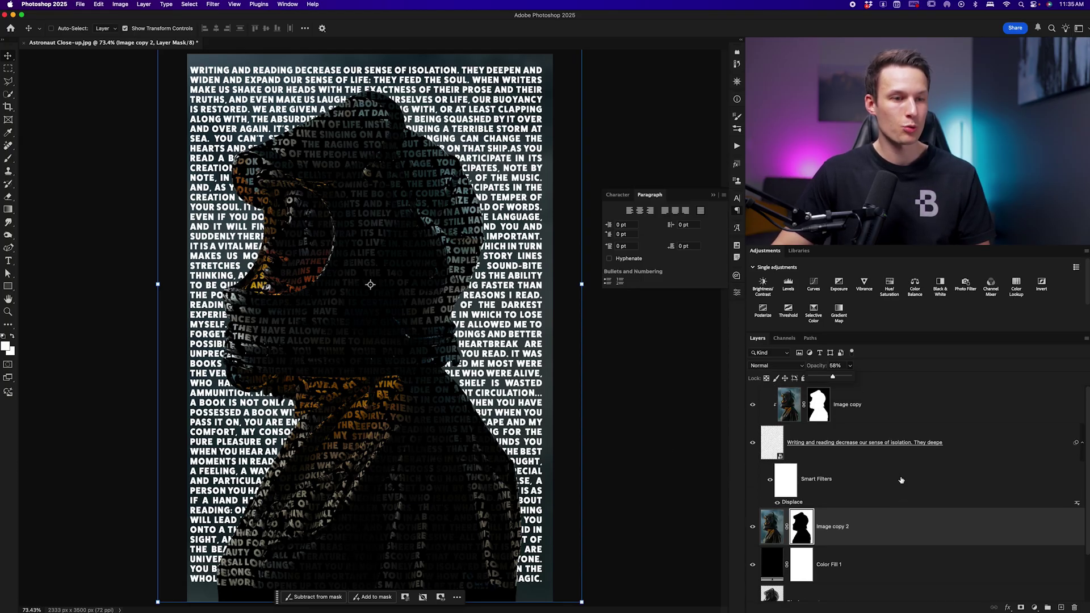
Duplicate Image copy without its mask as 'Subject Fill' and give it an inverted black mask.
click(879, 415)
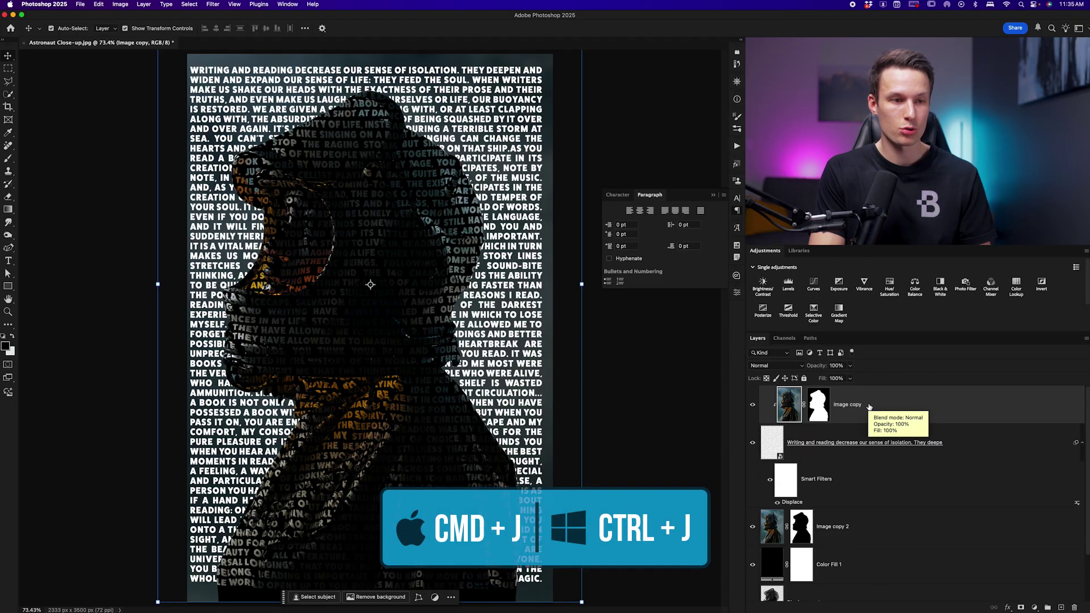
key(super+j)
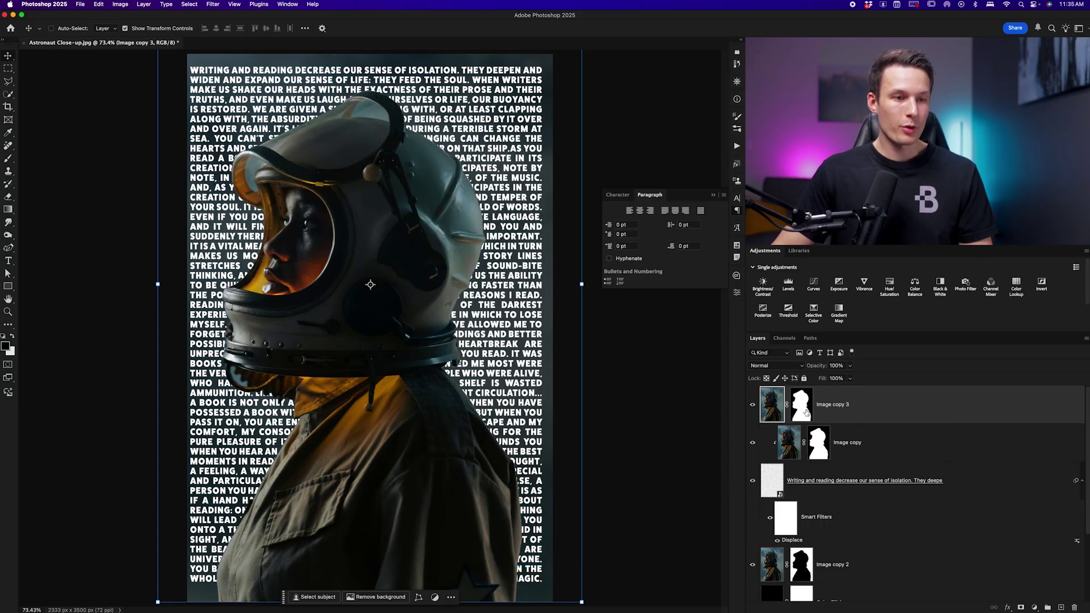
right_click(805, 409)
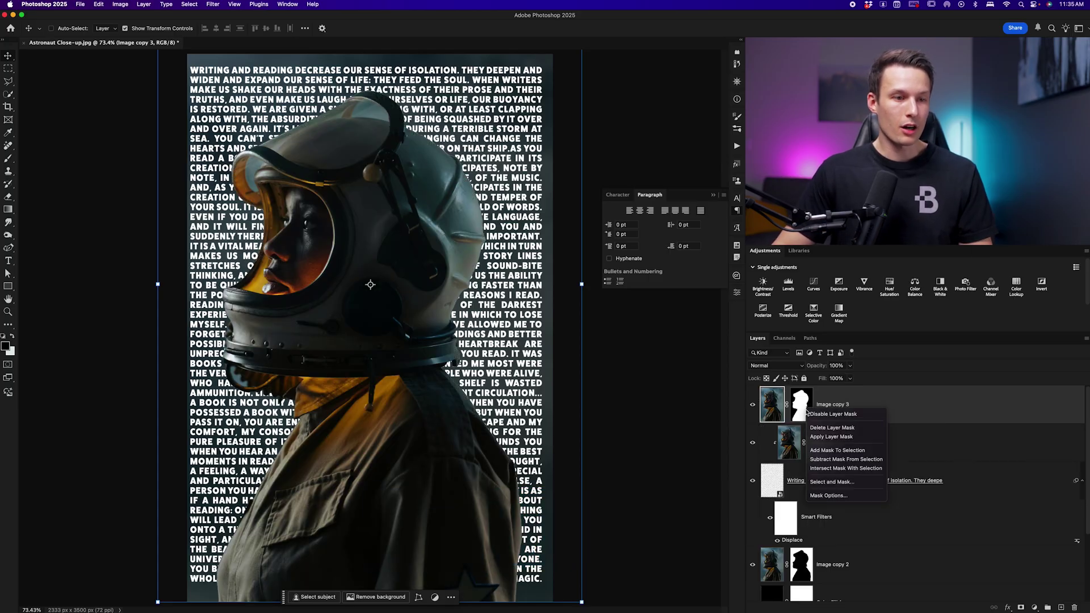
click(831, 427)
text(Subject F)
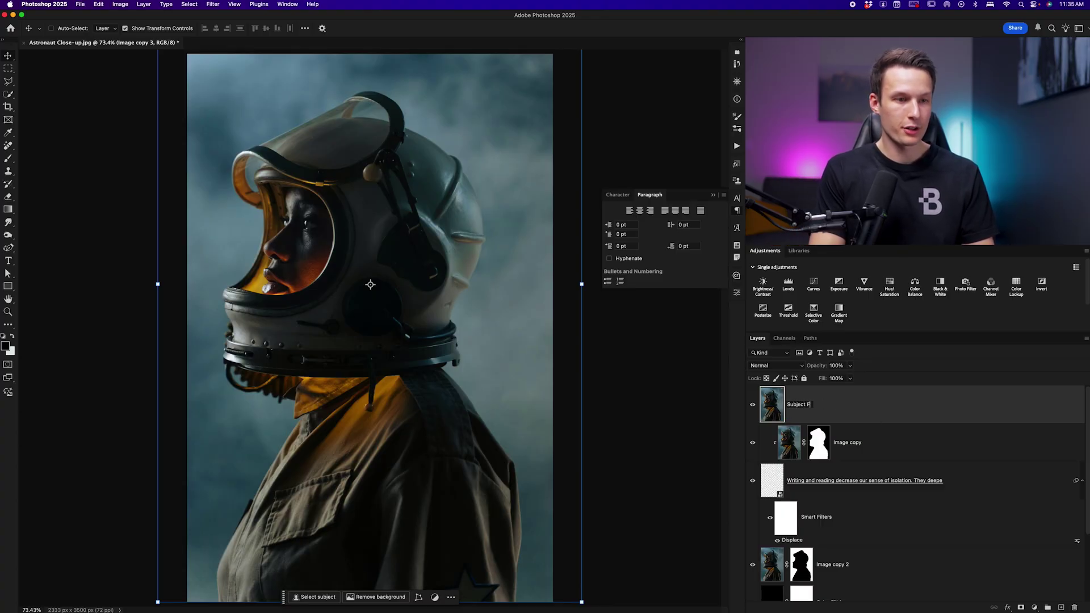
text(ill)
key(Return)
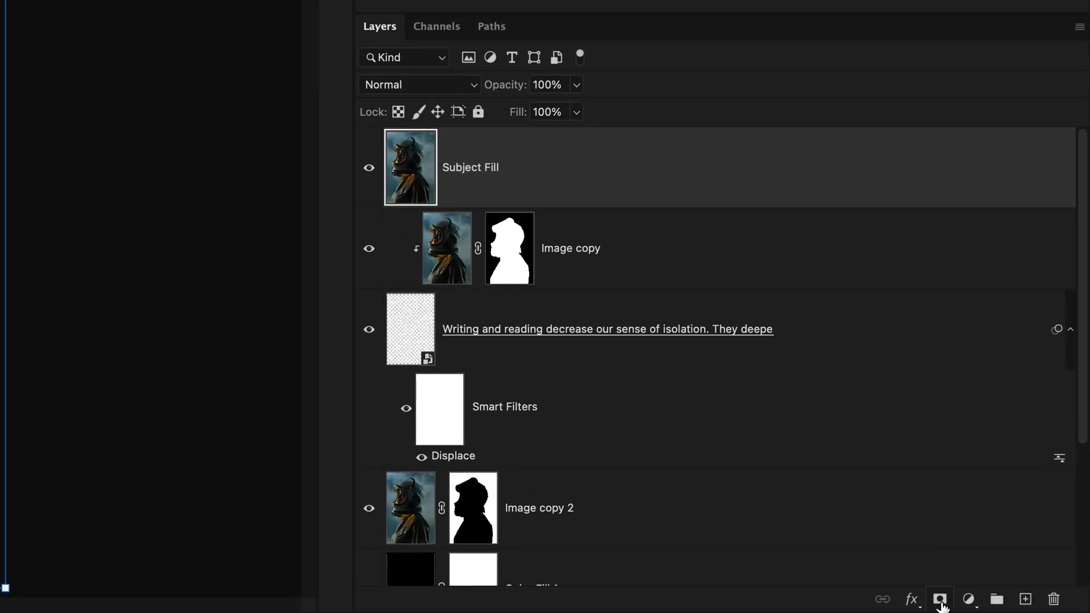
click(941, 600)
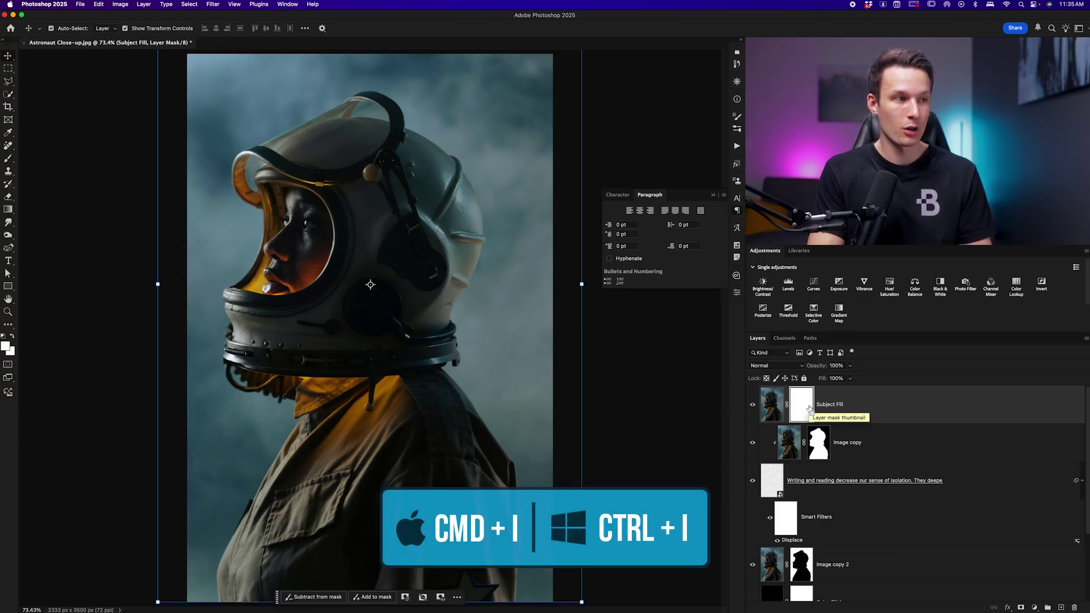
key(super+i)
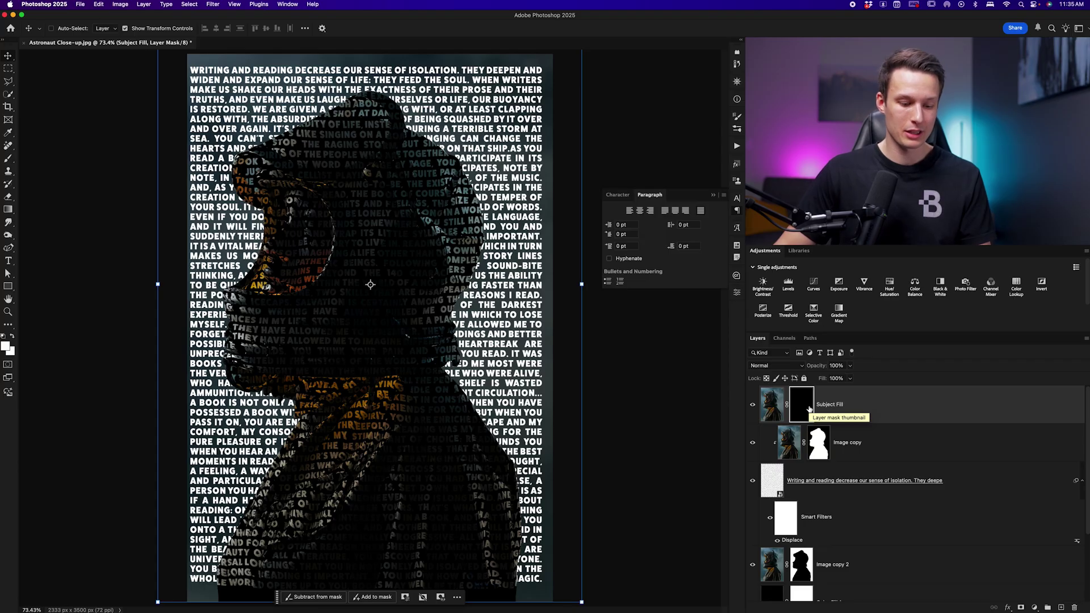
key(b)
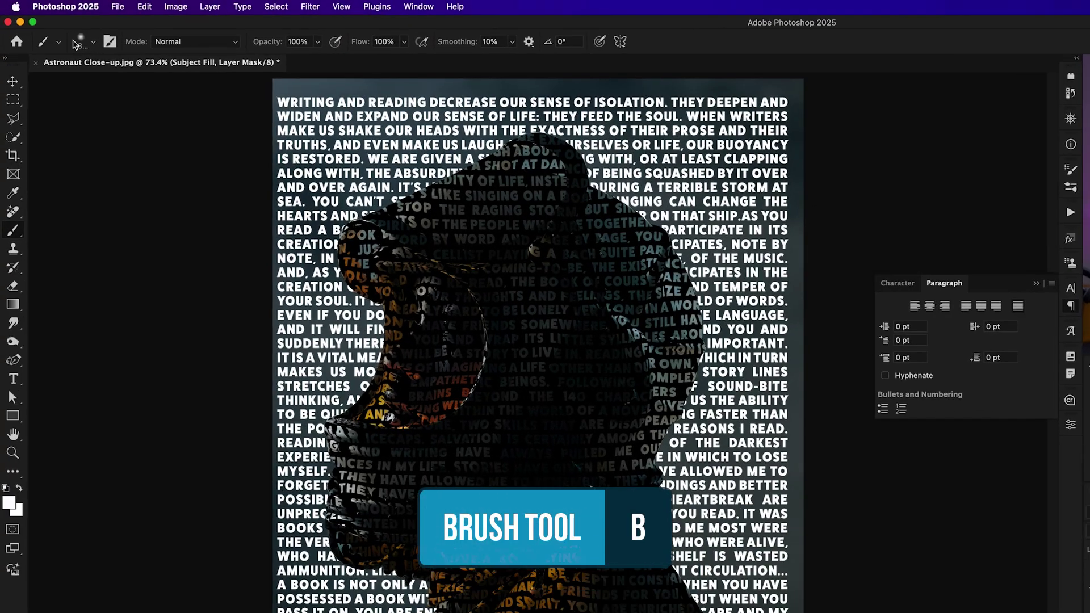
Set up a Soft Round brush at 21% opacity, about 600 px wide.
click(57, 28)
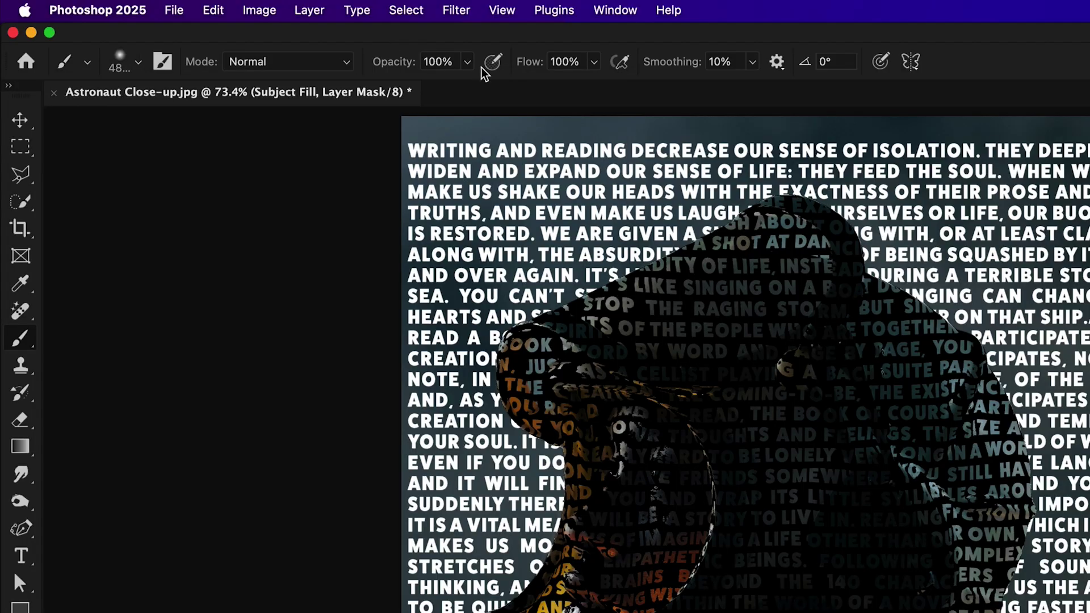
click(466, 62)
drag(471, 89, 401, 89)
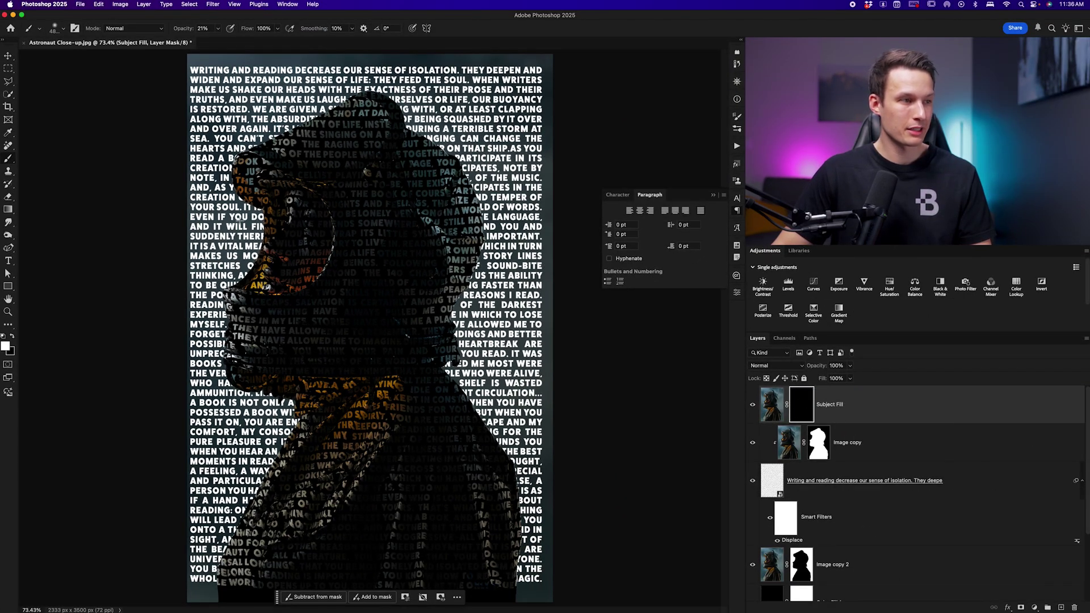
key(bracketright)
key(bracketright)
key(bracketright)
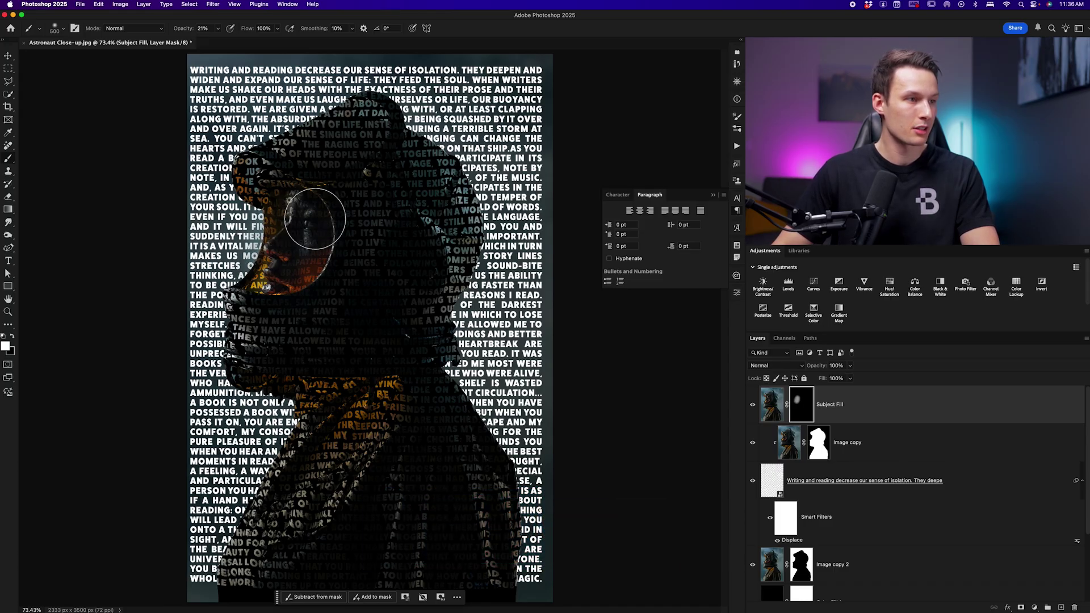
Paint the Subject Fill mask to reveal the astronaut's face, helmet visor and collar.
drag(315, 223, 294, 268)
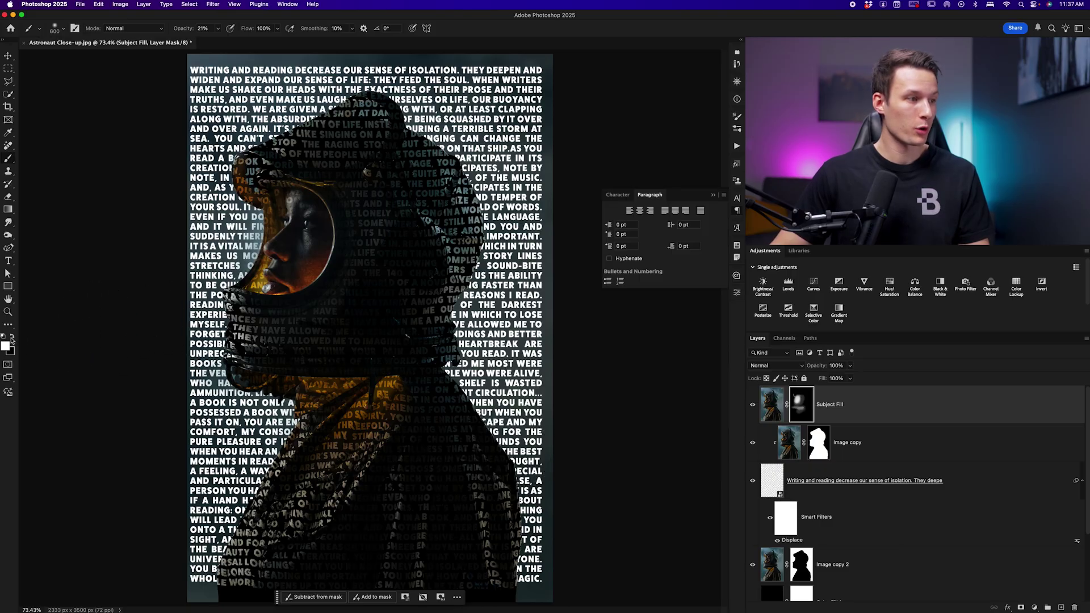
key(x)
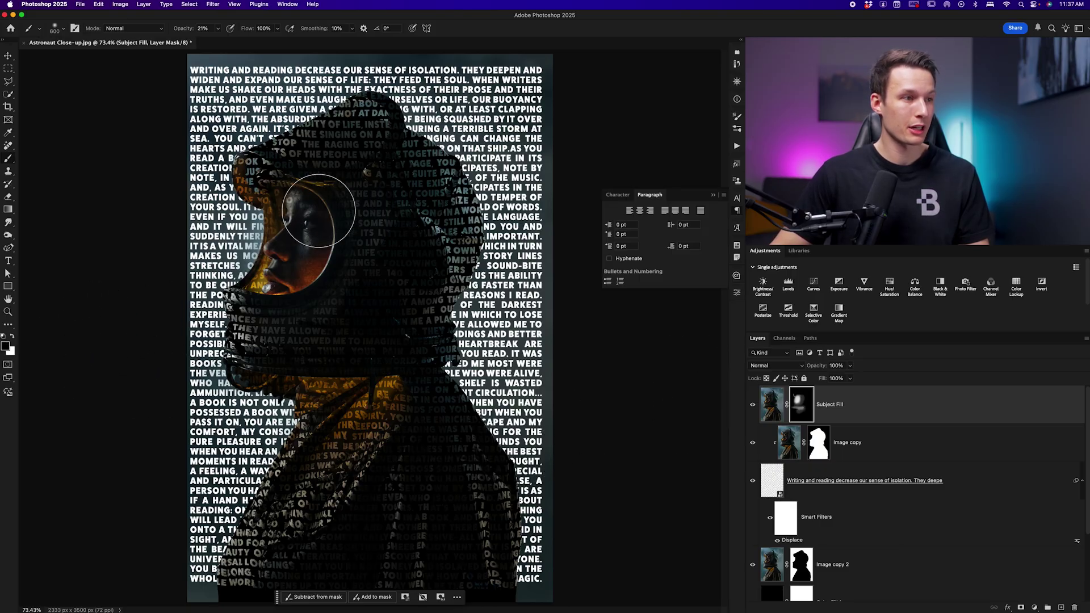
drag(298, 218, 297, 264)
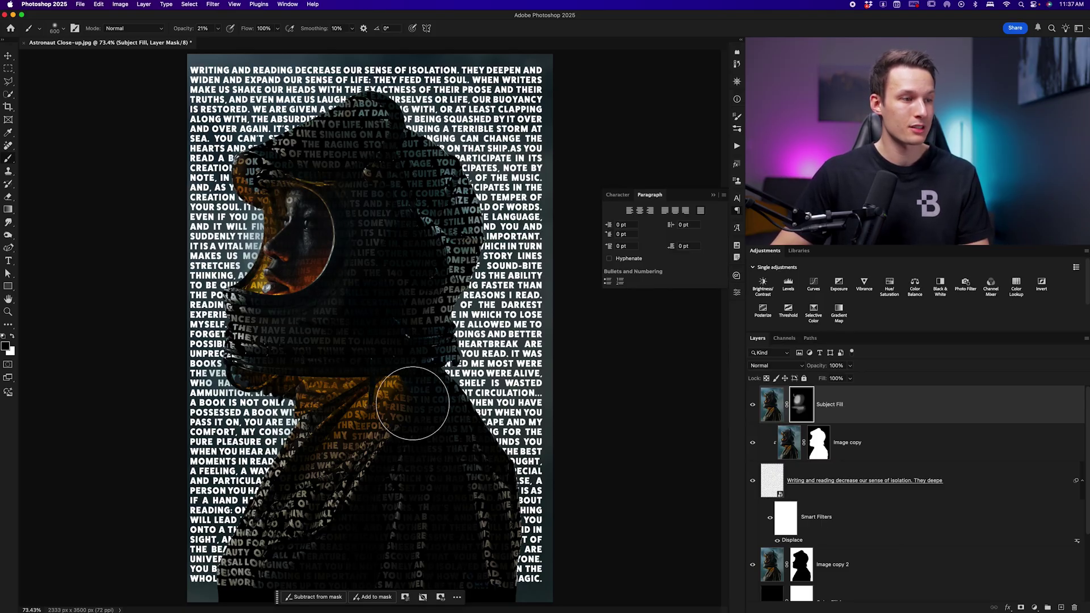
scroll(545, 366, down, 1)
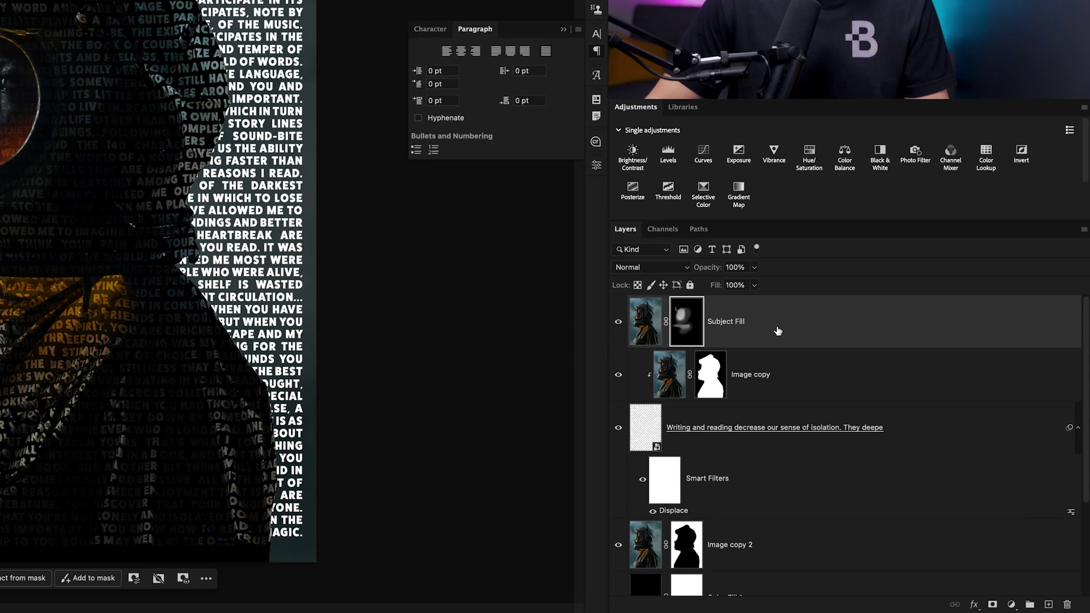
scroll(651, 260, down, 2)
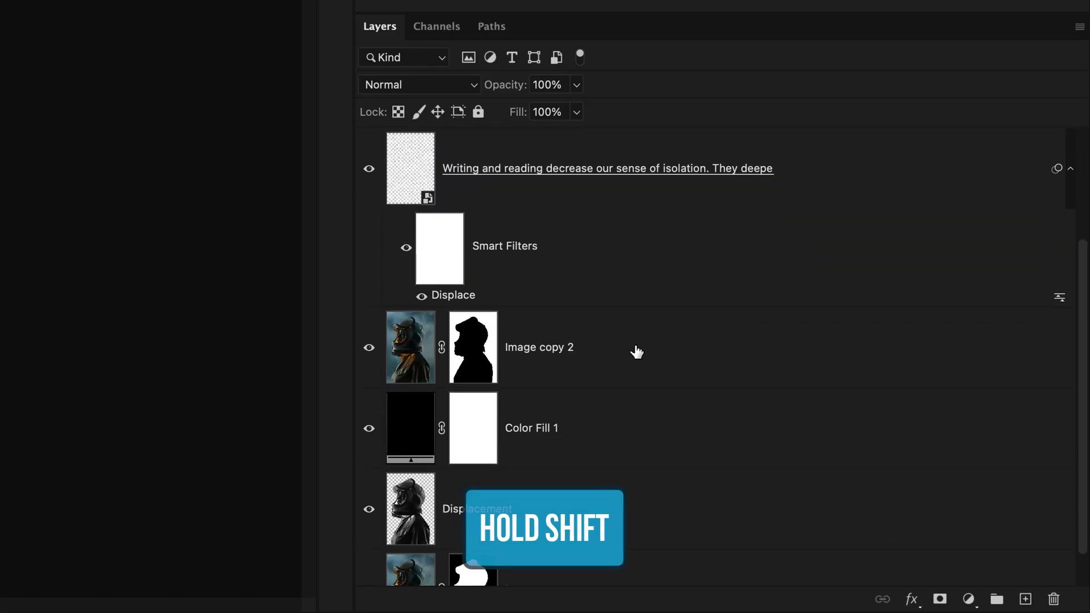
Move the text layer and Image copy 2 together about 32 px right.
shift+click(656, 357)
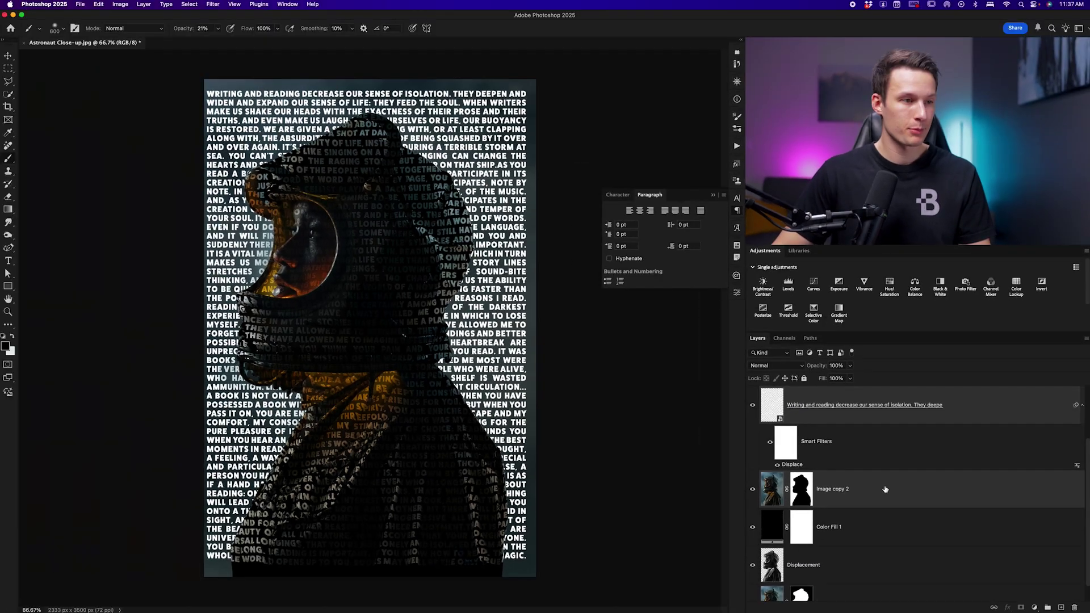
key(v)
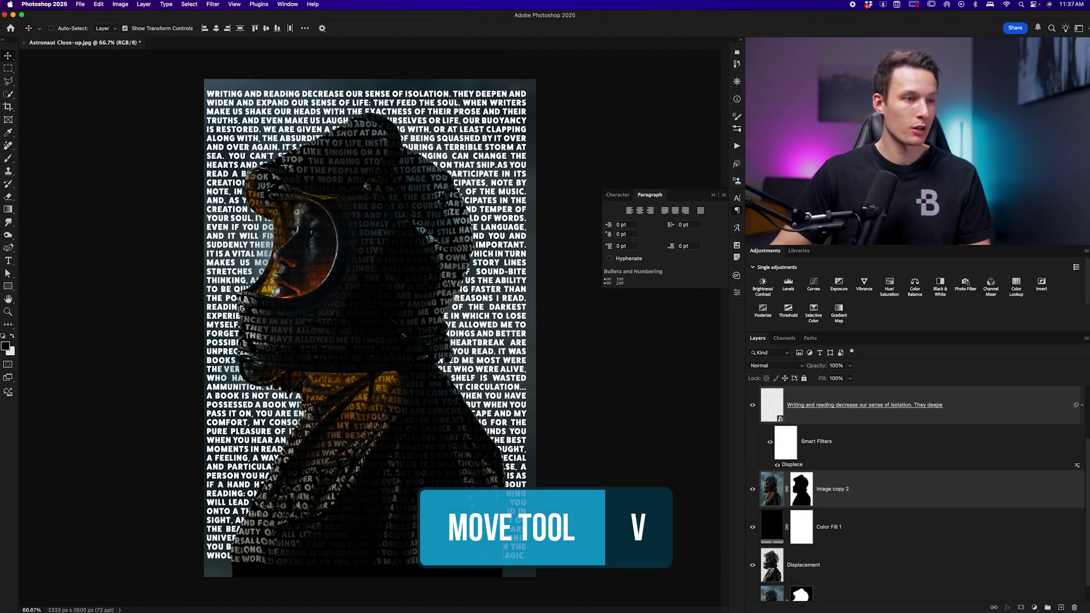
mouse_move(371, 289)
mouse_down()
mouse_move(474, 279)
mouse_move(366, 136)
mouse_up()
drag(366, 188, 373, 289)
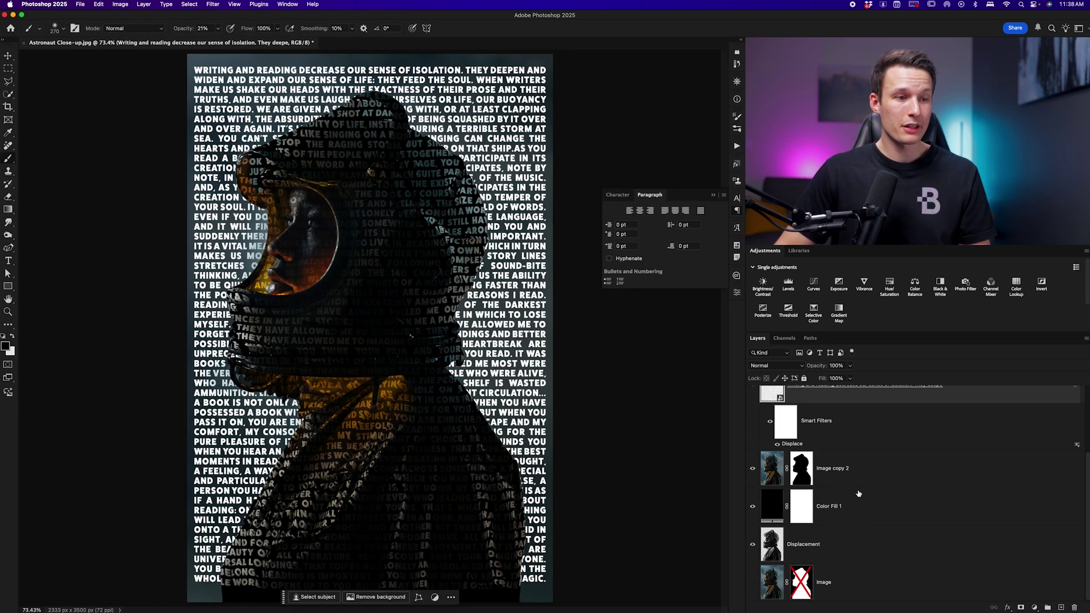
alt+click(752, 582)
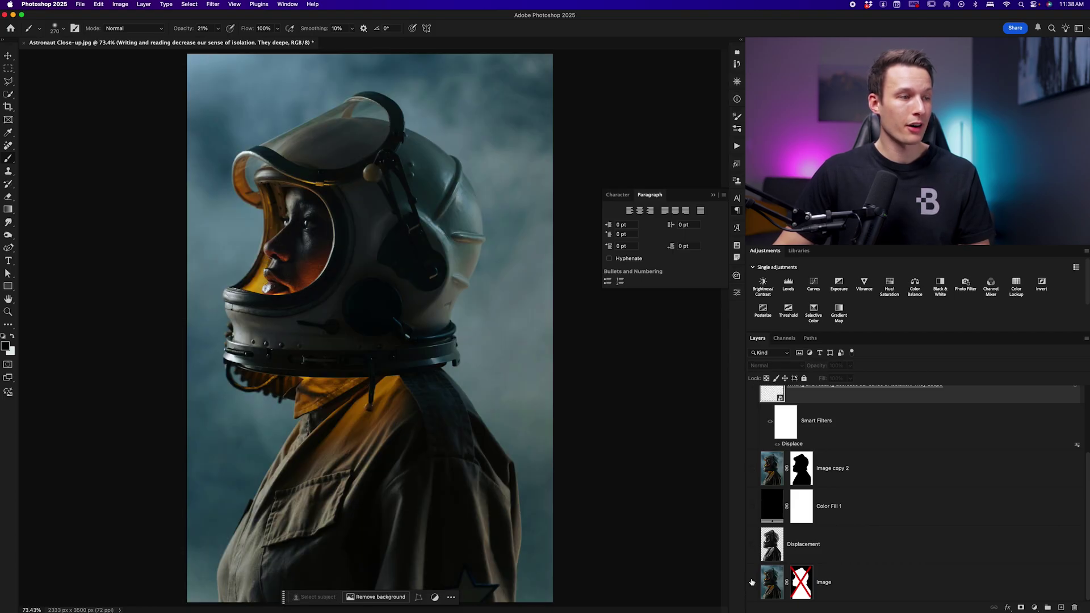
alt+click(753, 582)
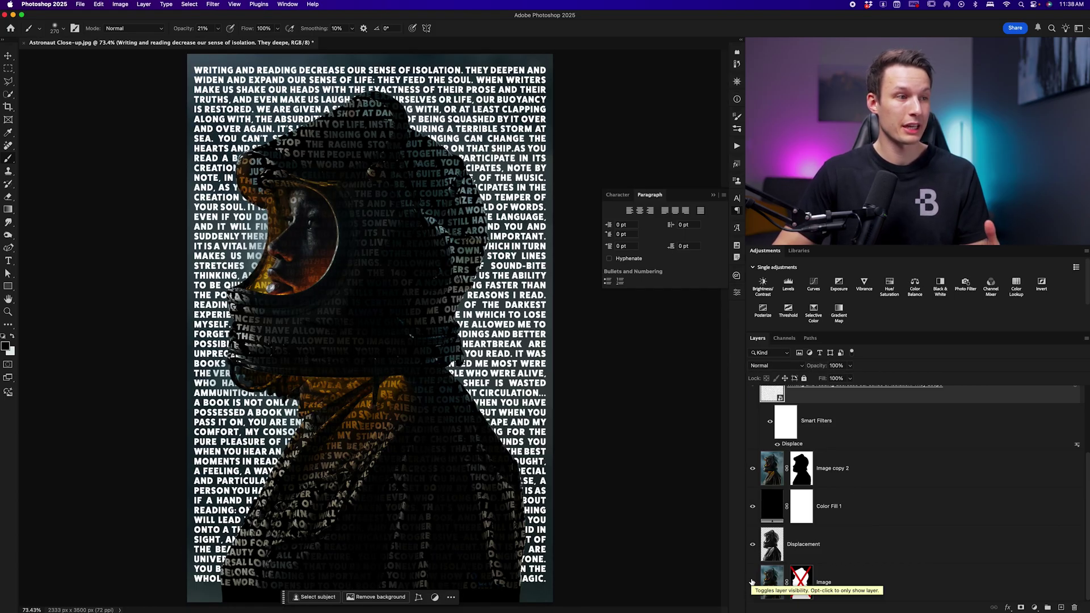